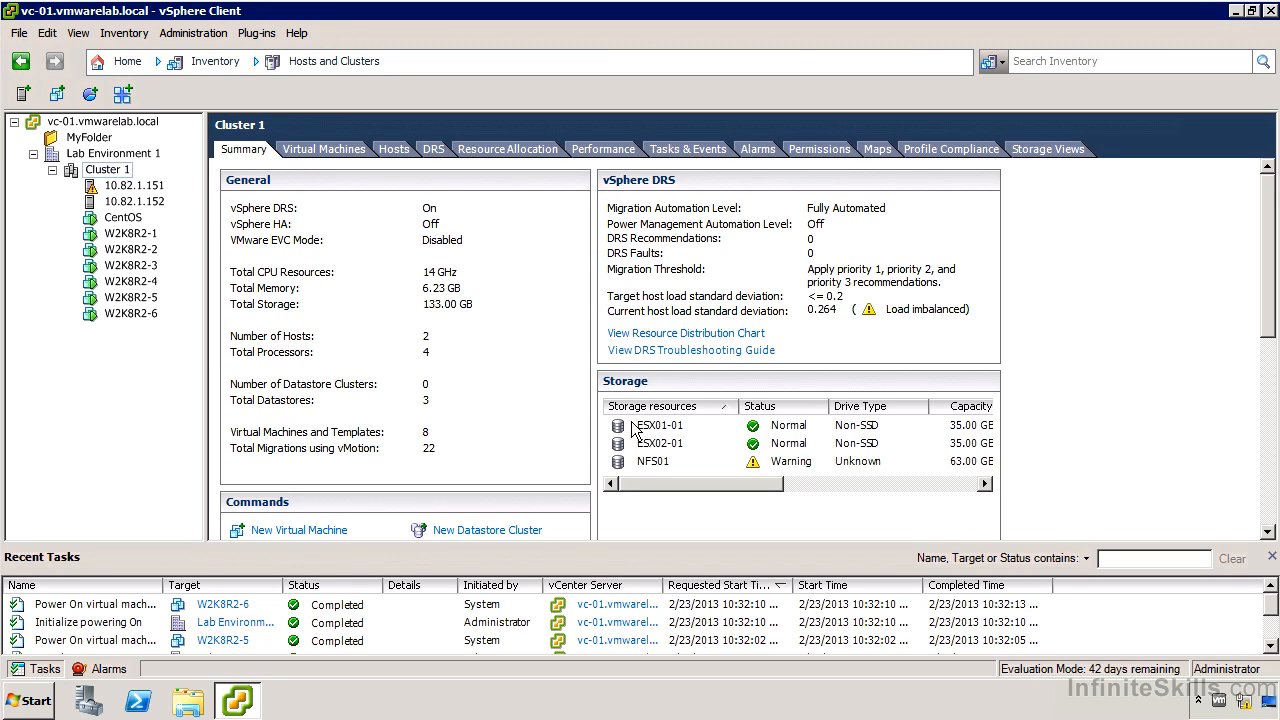
# Step: Turn on vSphere HA in the settings of Cluster 1 and open the vSphere HA options
pyautogui.rightClick(124, 170)
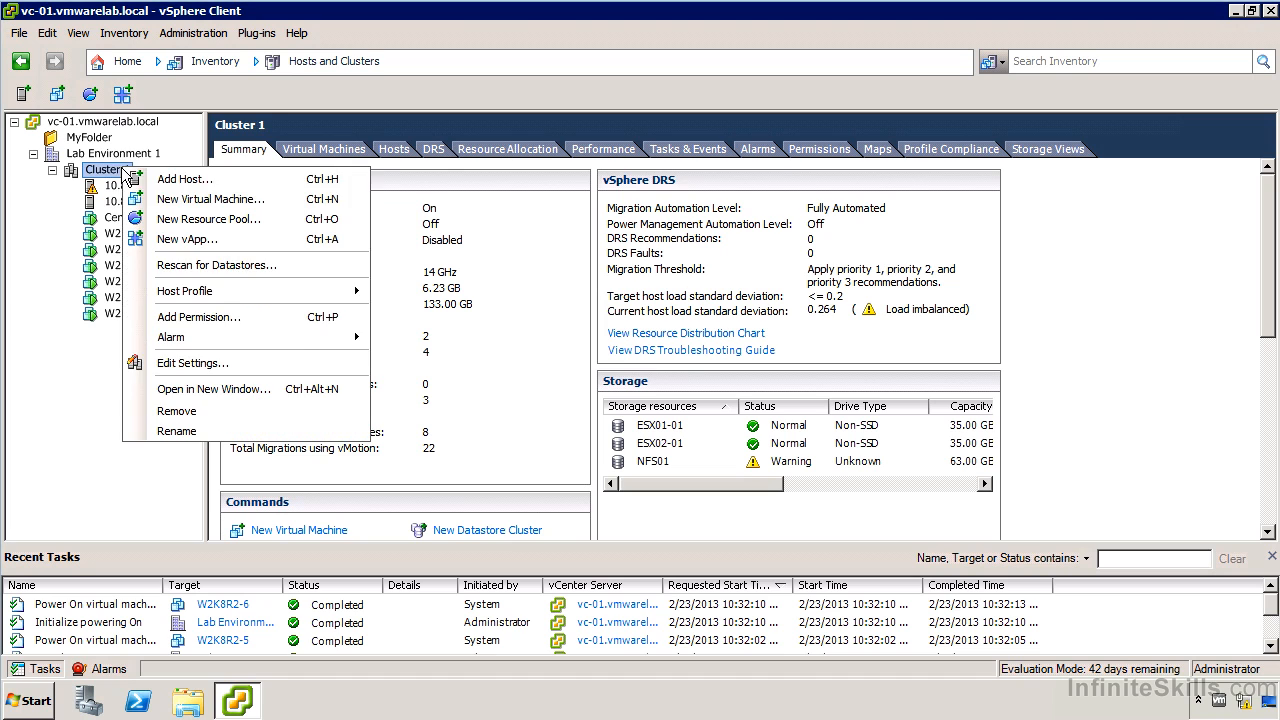
pyautogui.click(192, 363)
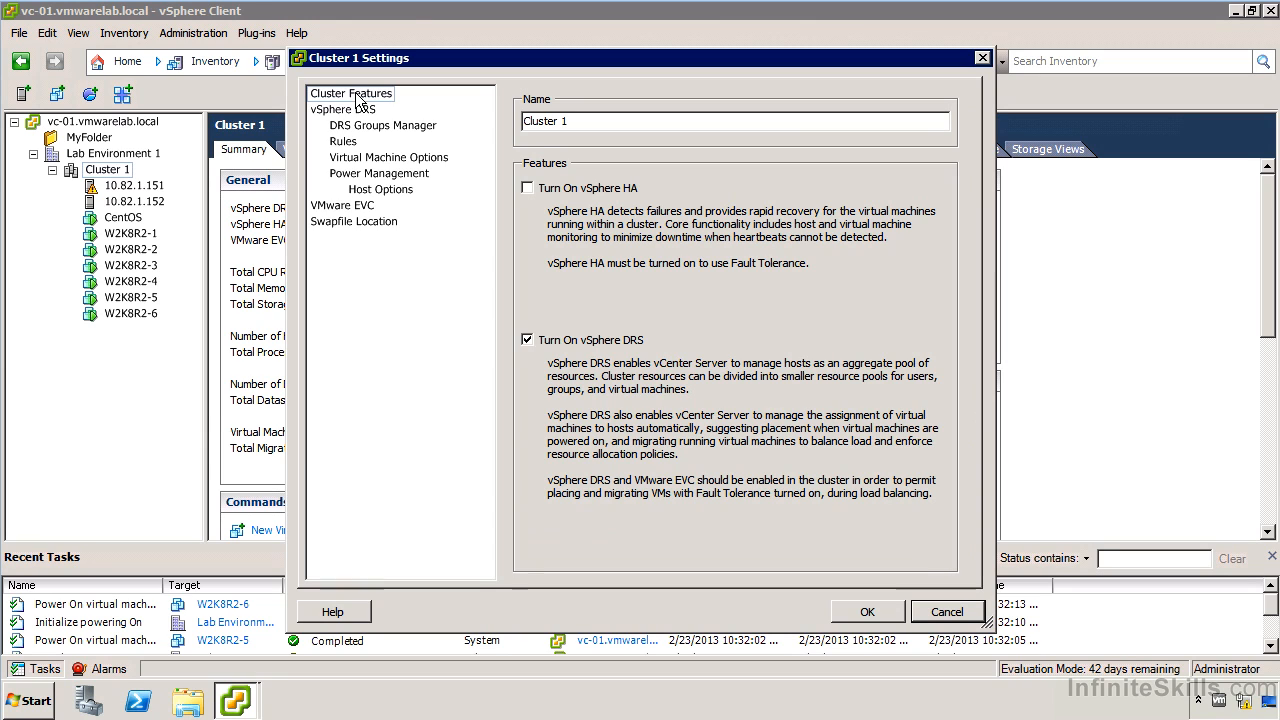
pyautogui.click(528, 189)
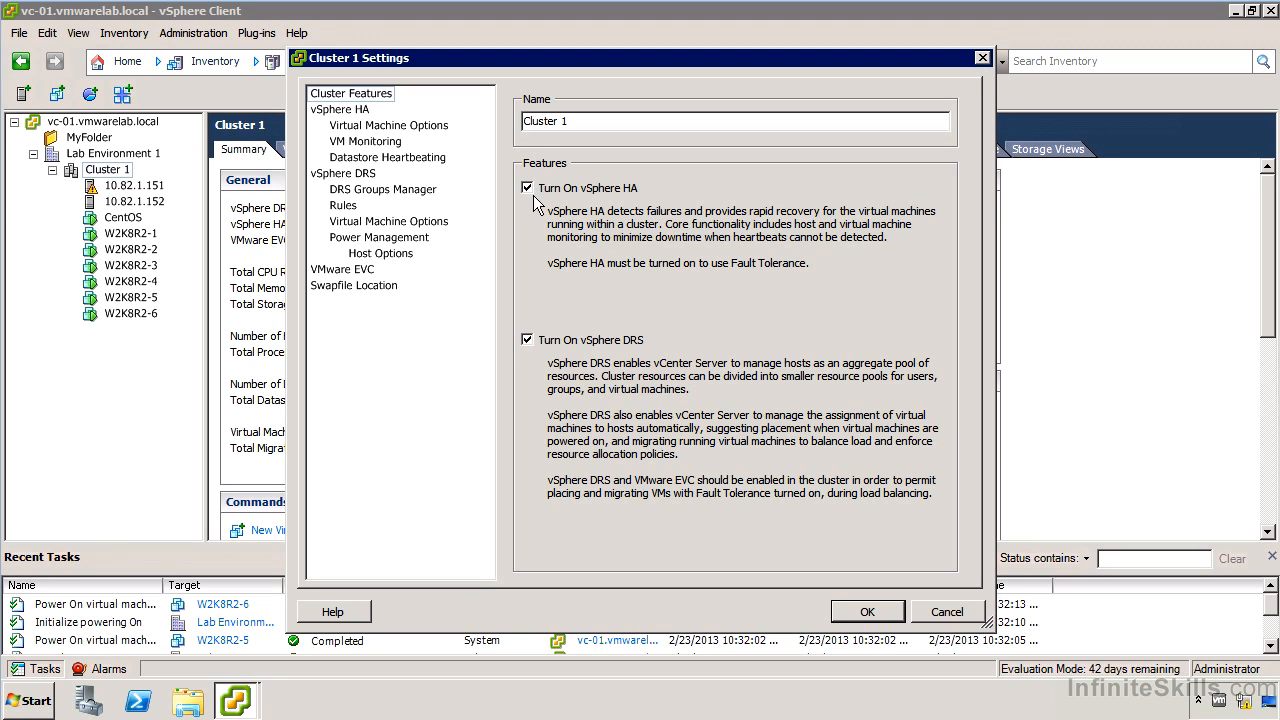
pyautogui.click(360, 111)
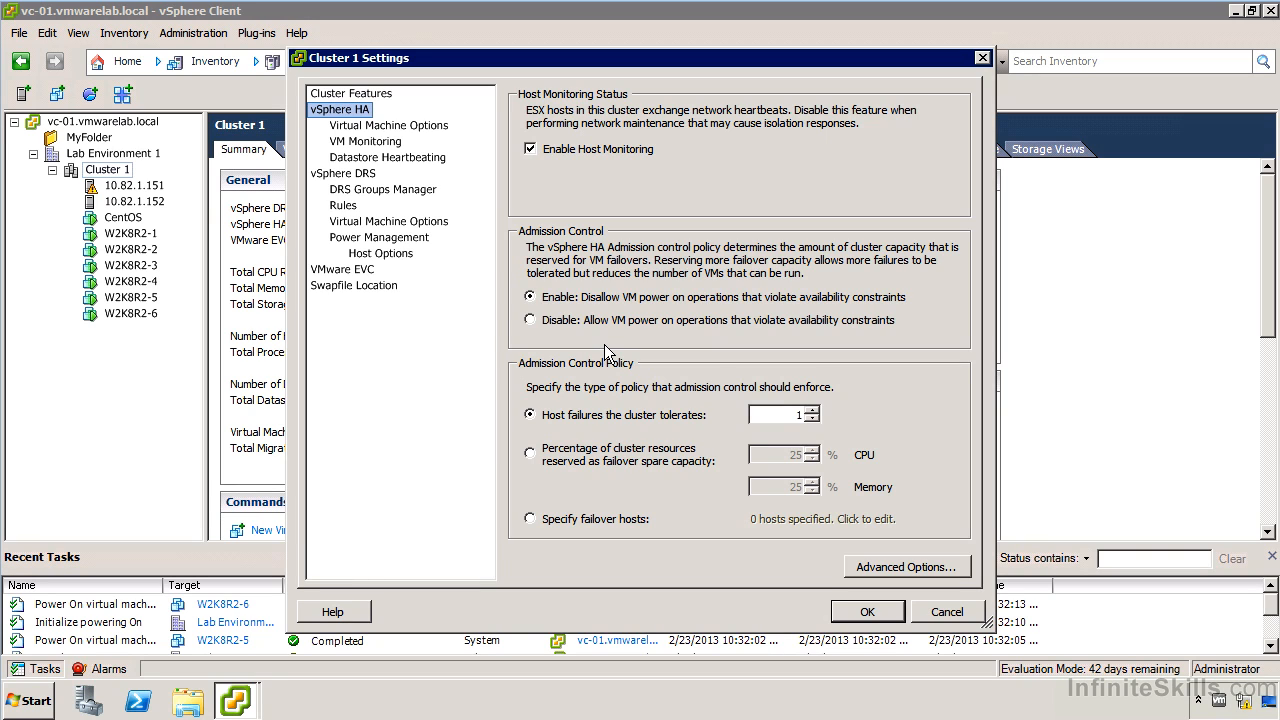
# Step: Try the Specify failover hosts admission control policy, dismiss the host selection, and return to tolerating 1 host failure
pyautogui.click(605, 347)
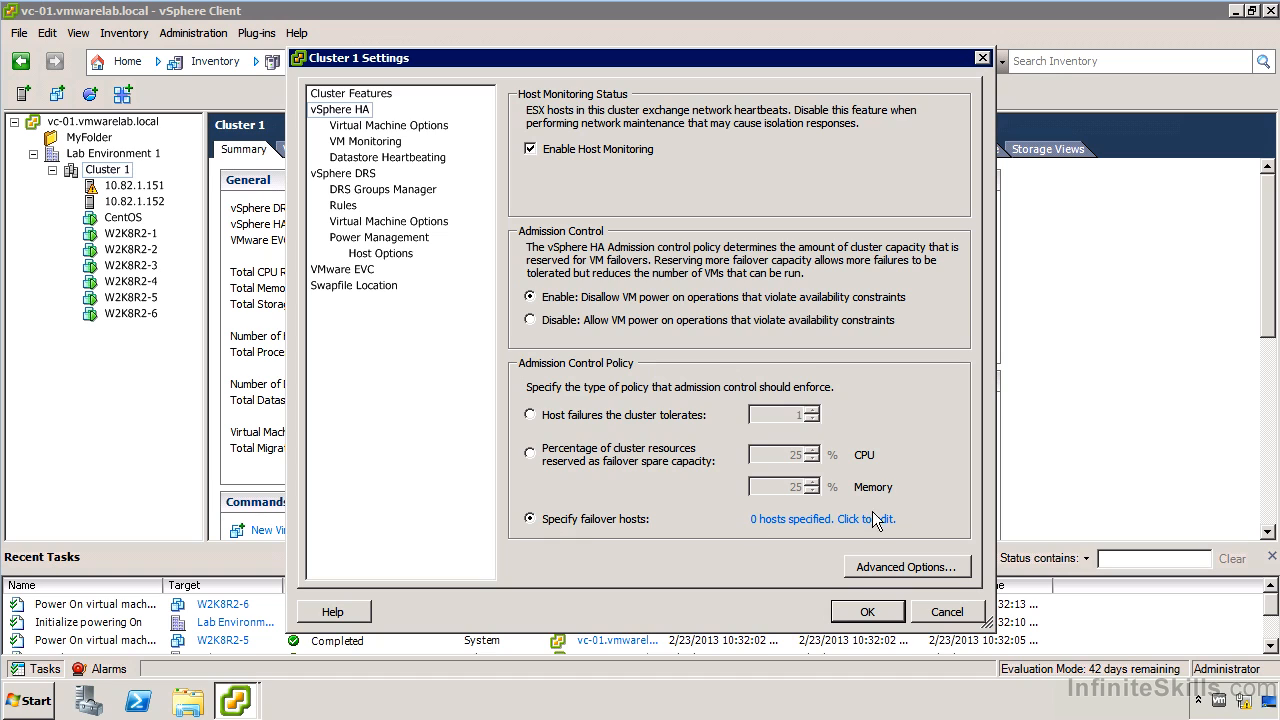
pyautogui.click(848, 522)
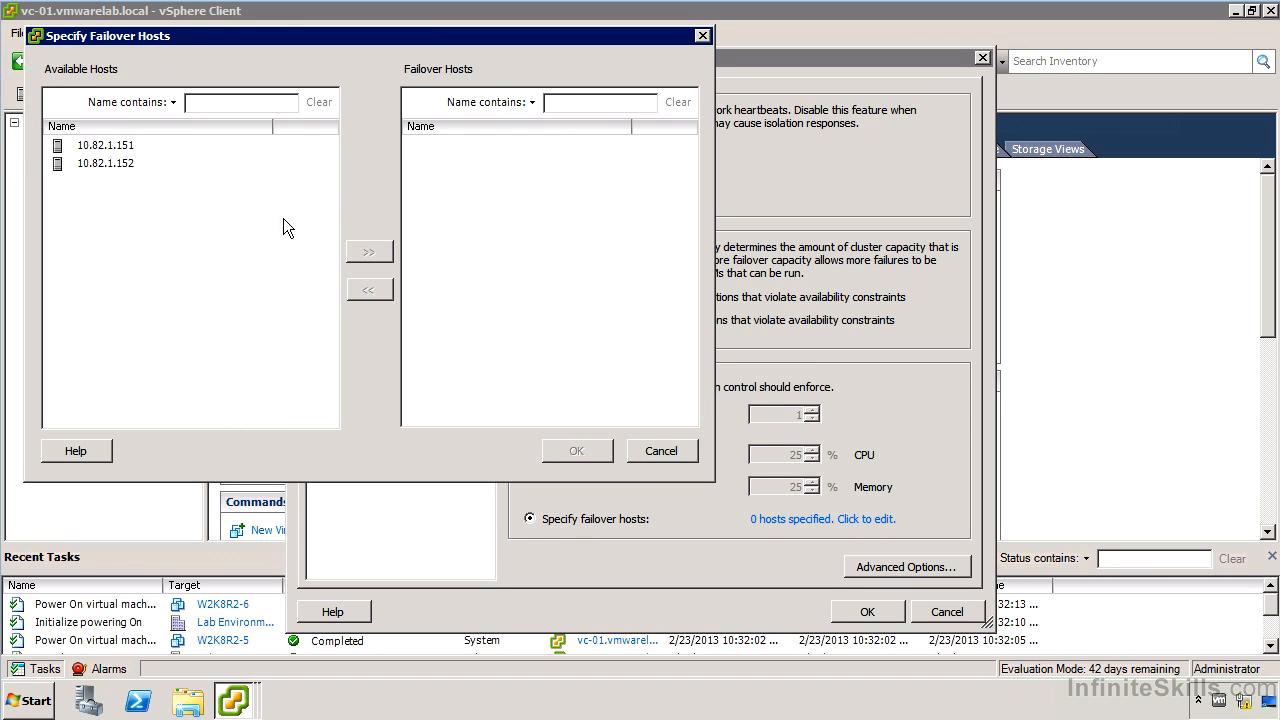
pyautogui.click(657, 450)
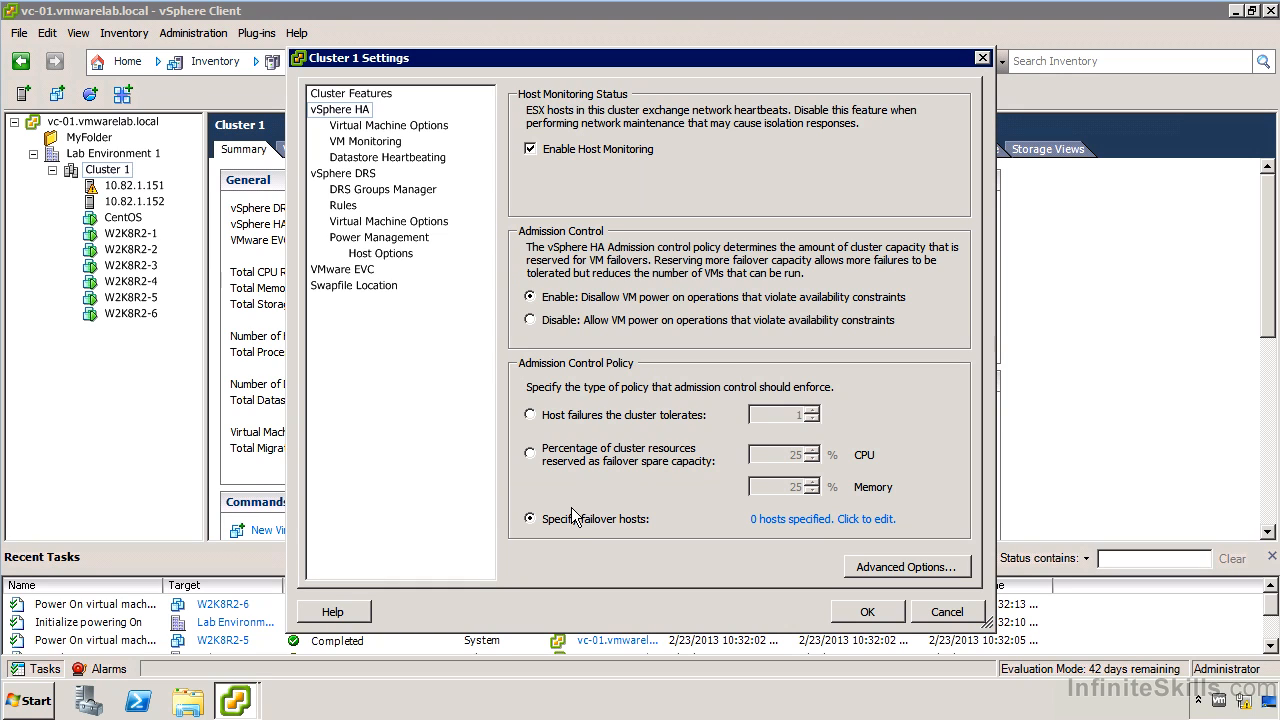
pyautogui.click(531, 415)
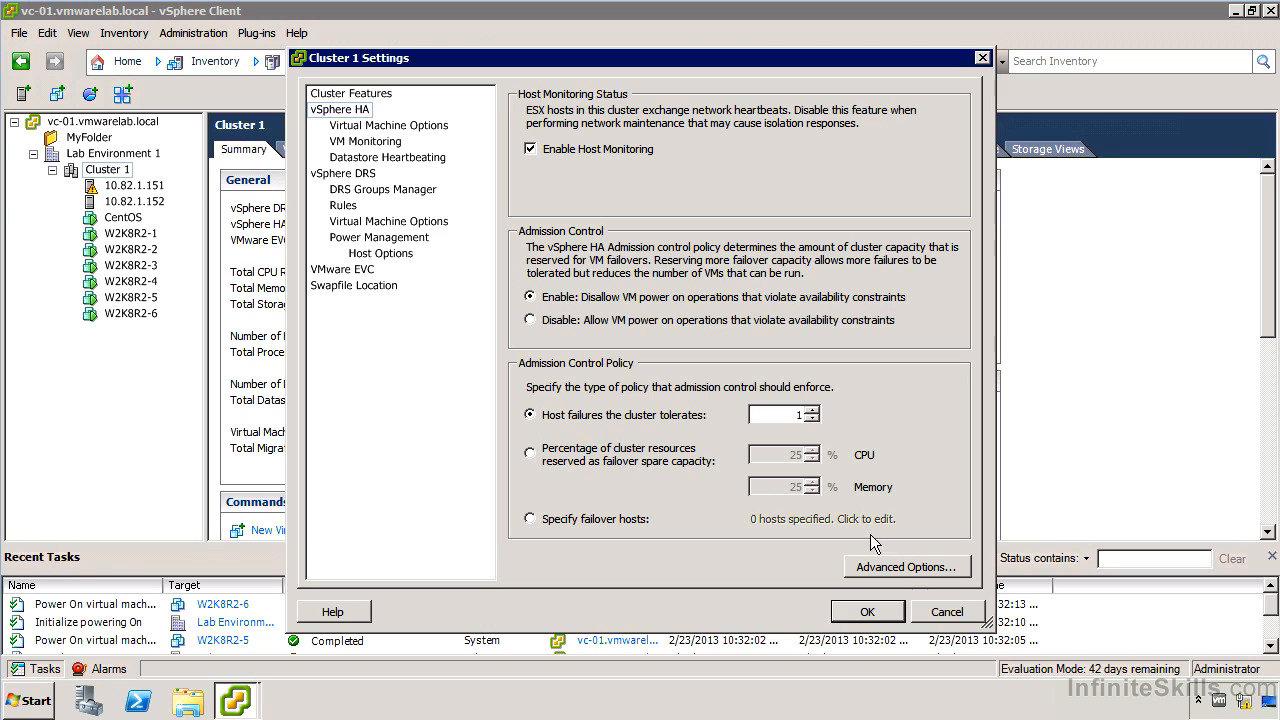
# Step: Examine the vSphere HA advanced options table and dismiss it without adding an option
pyautogui.click(896, 570)
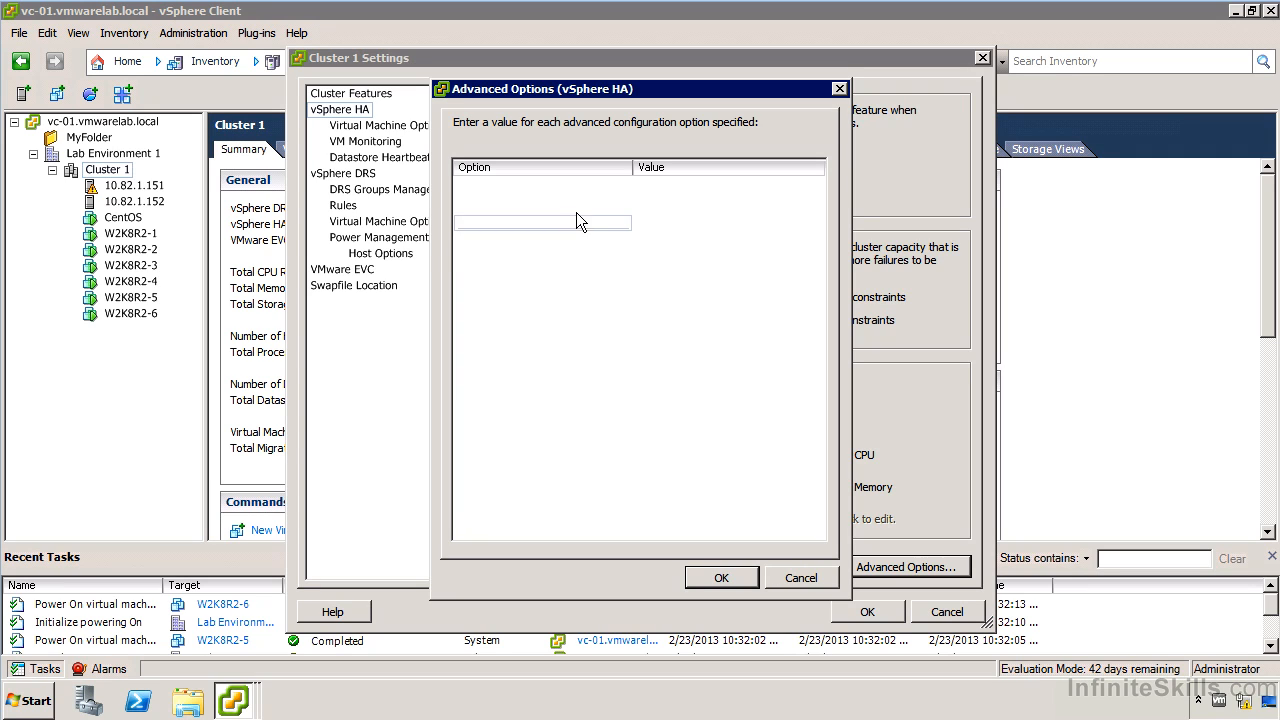
pyautogui.click(605, 186)
pyautogui.click(605, 187)
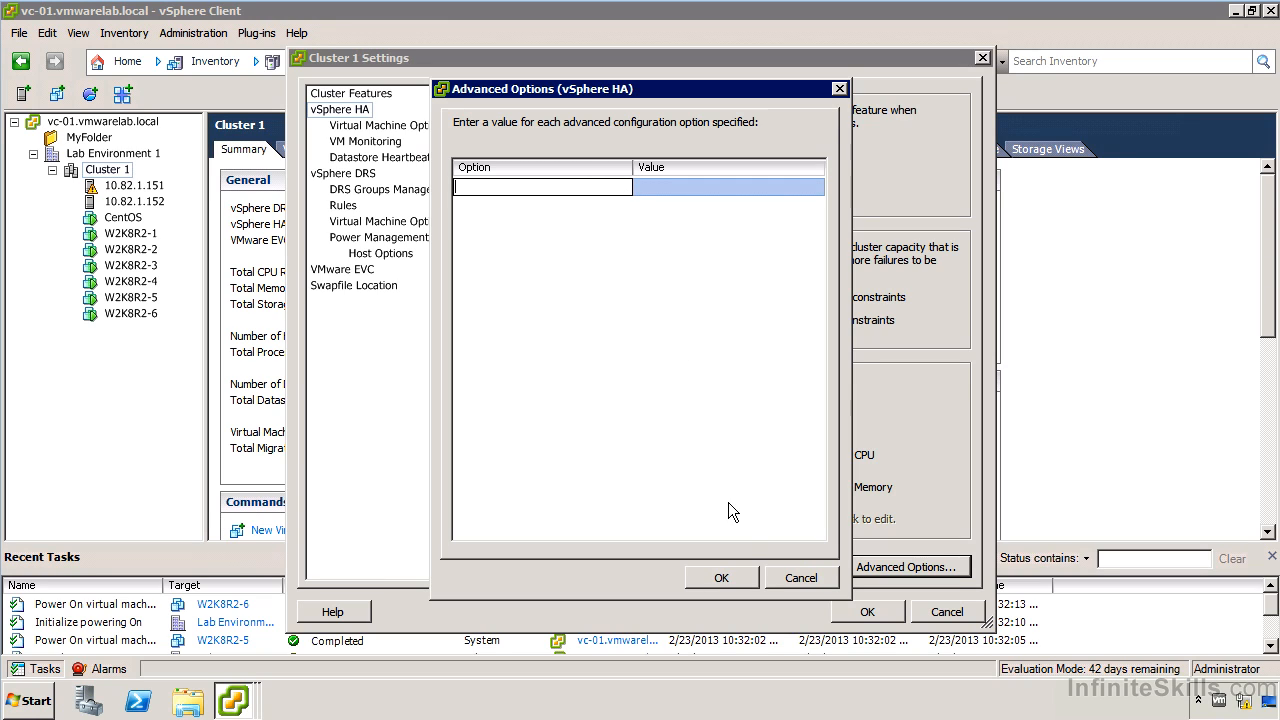
pyautogui.click(782, 577)
# Step: Disable HA admission control and set the cluster's default host isolation response for virtual machines to Shut down
pyautogui.click(594, 327)
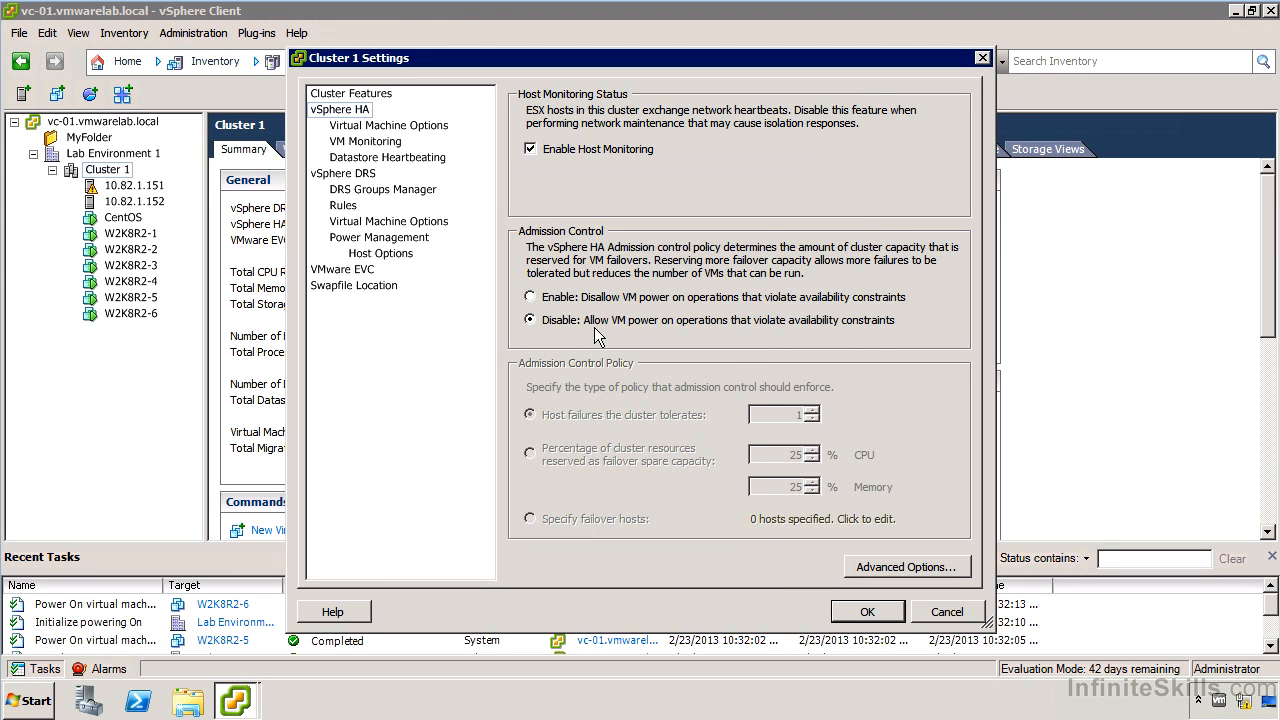
pyautogui.click(404, 126)
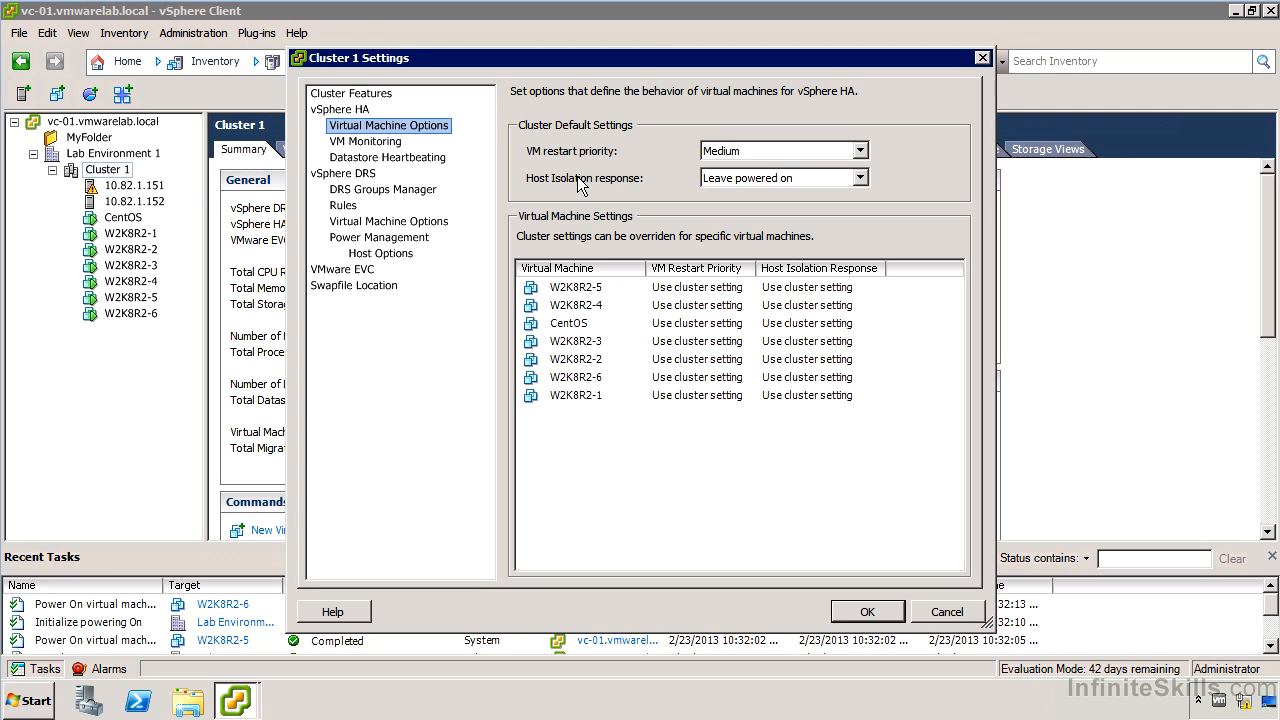
pyautogui.click(712, 180)
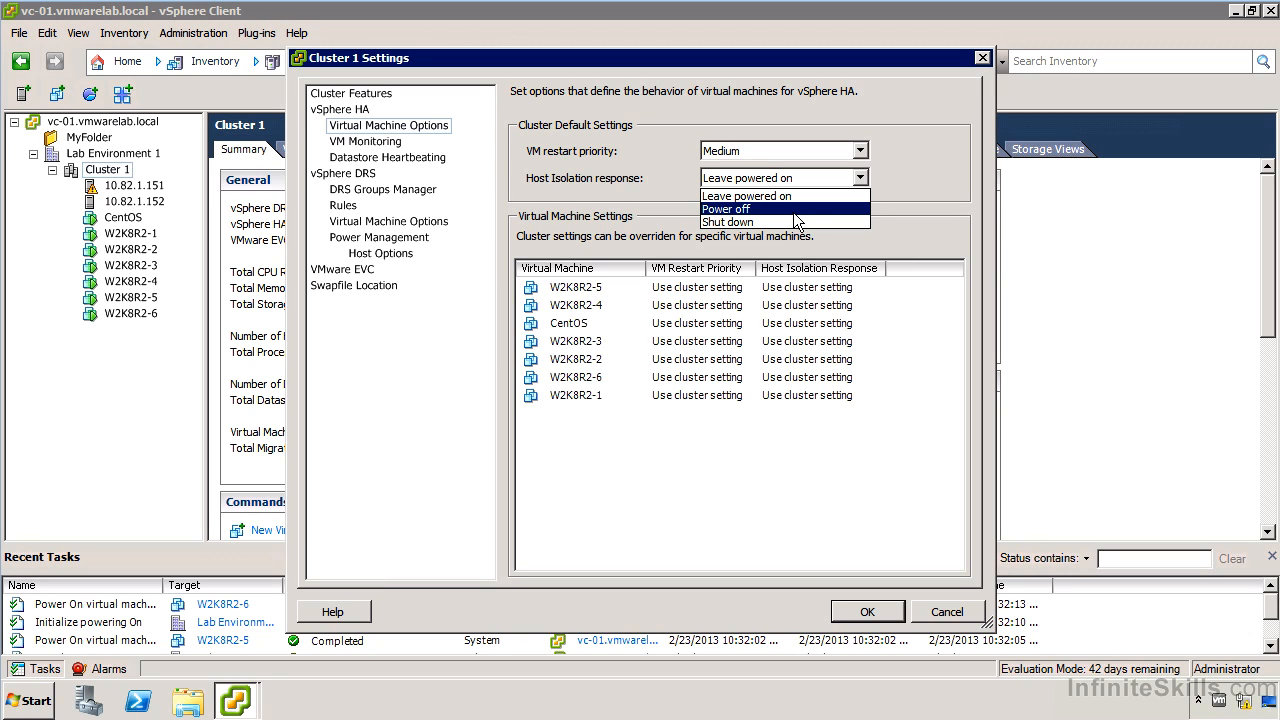
pyautogui.click(746, 222)
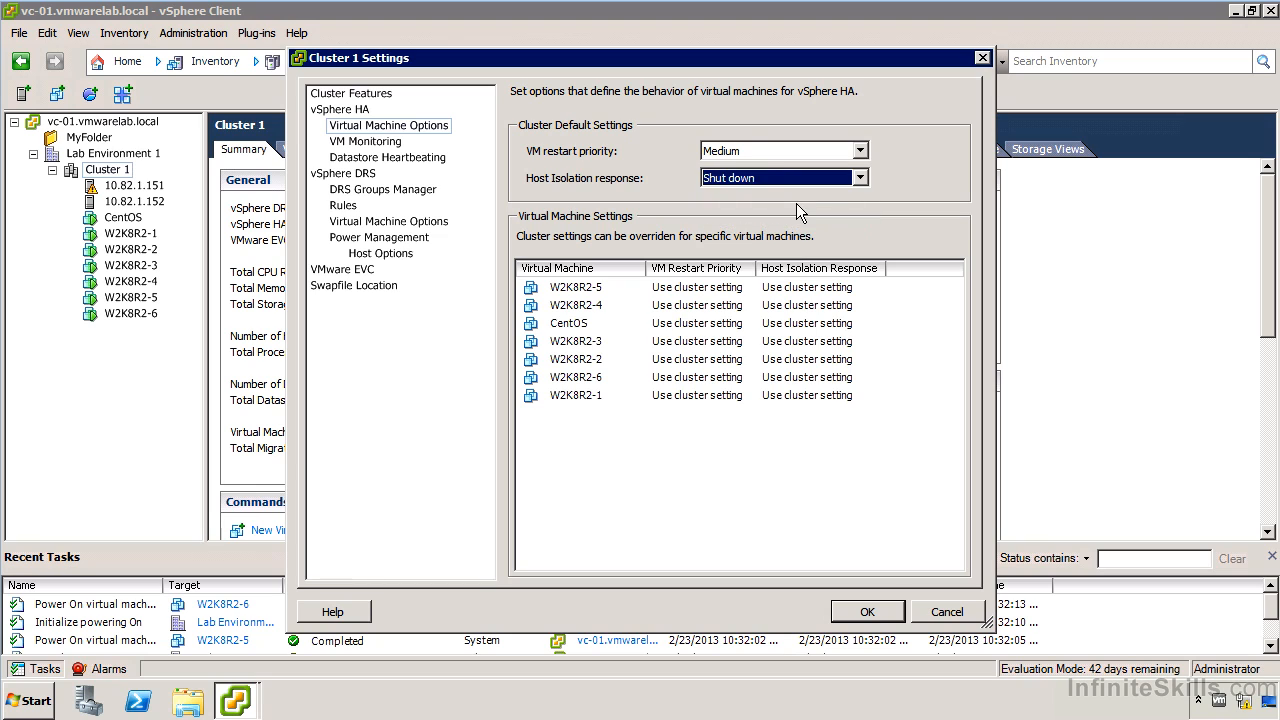
# Step: Review the available cluster default choices for VM restart priority and host isolation response
pyautogui.click(768, 144)
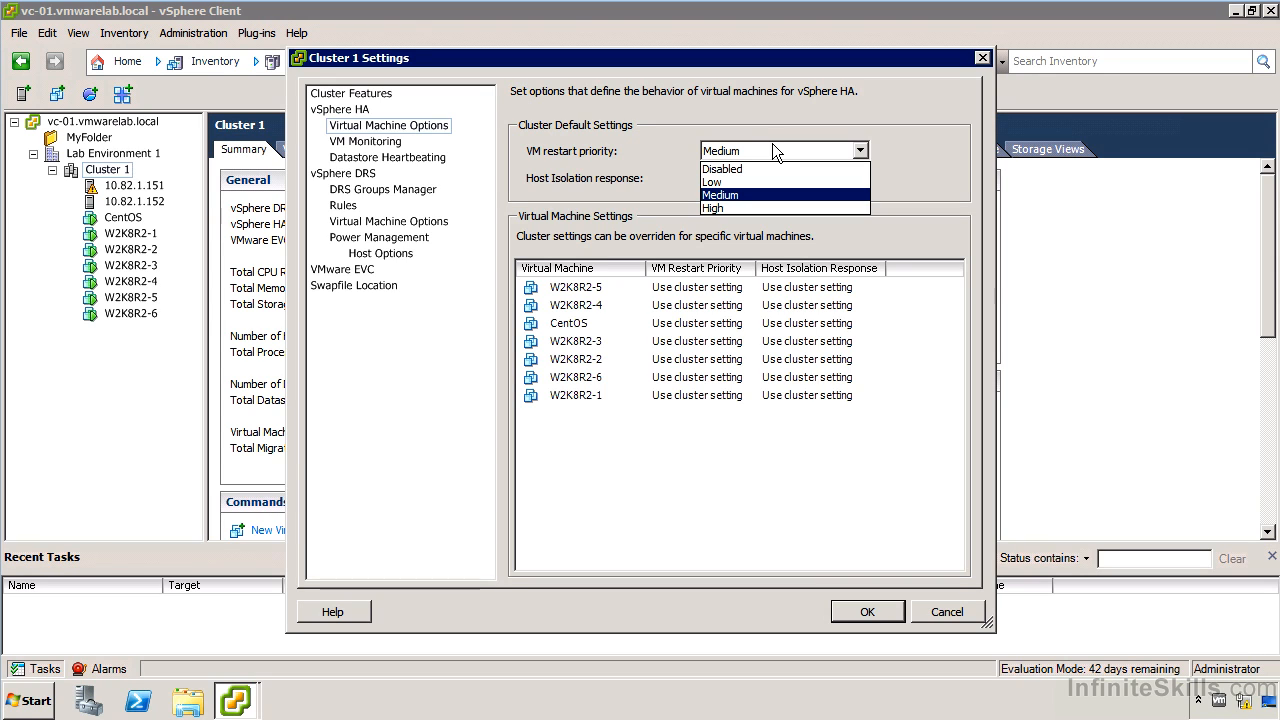
pyautogui.click(769, 152)
pyautogui.click(750, 178)
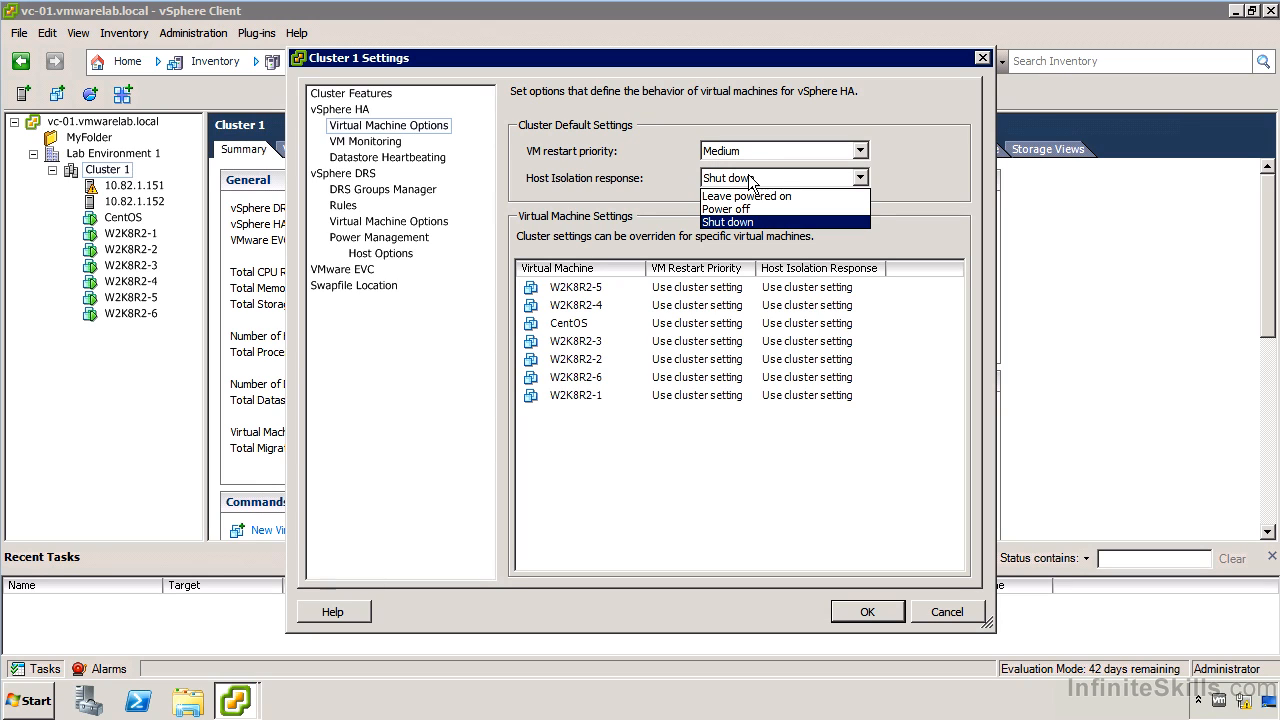
pyautogui.click(750, 182)
# Step: Review the VM restart priority choices for W2K8R2-5 and keep Use cluster setting
pyautogui.click(746, 288)
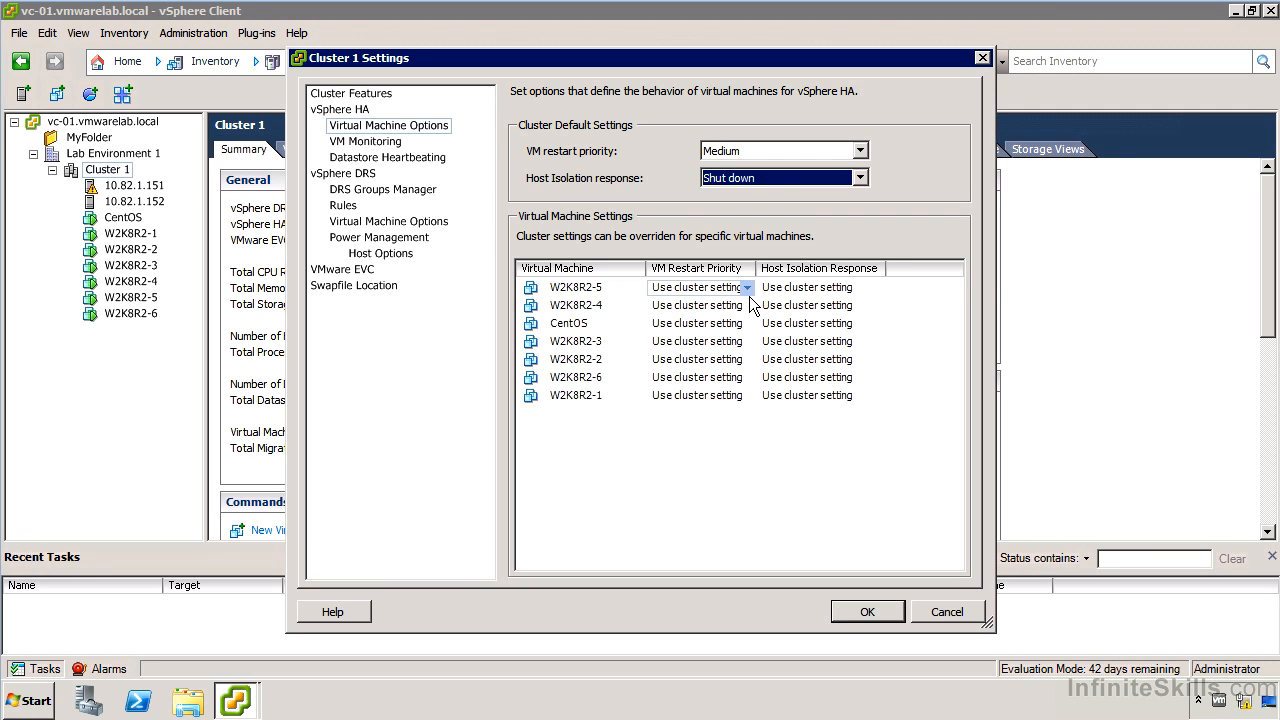
pyautogui.click(746, 288)
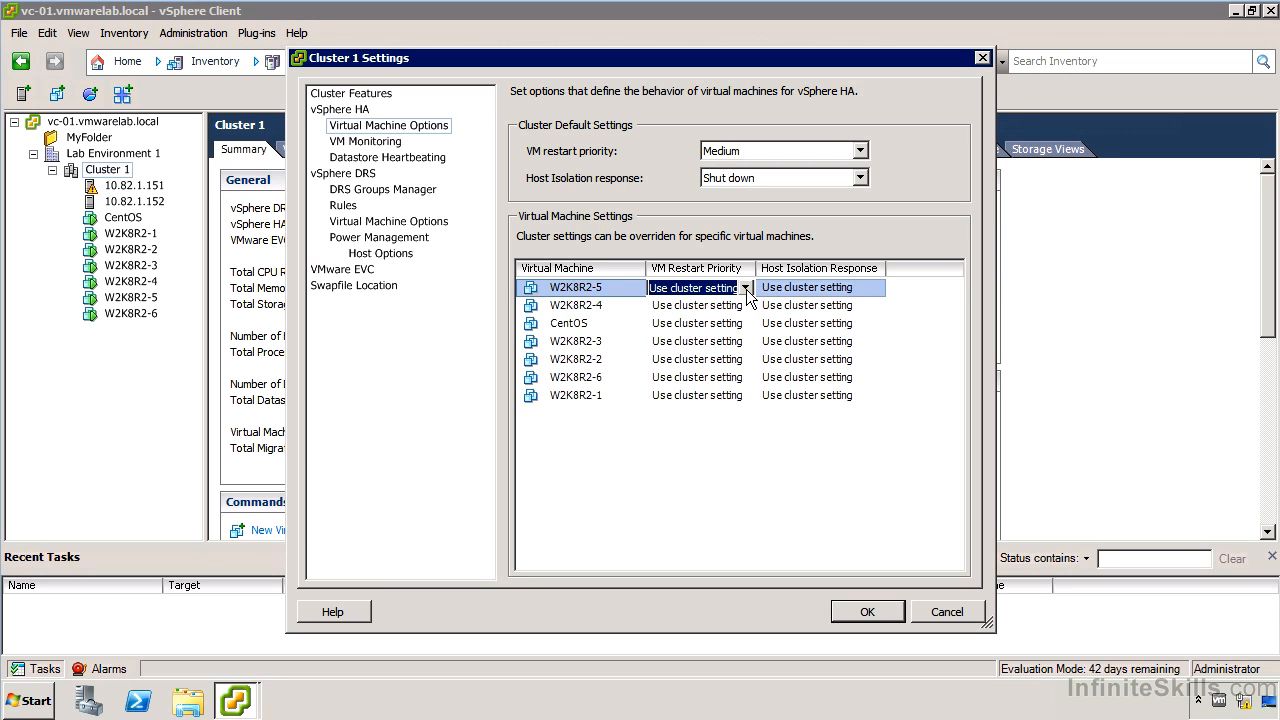
pyautogui.click(745, 288)
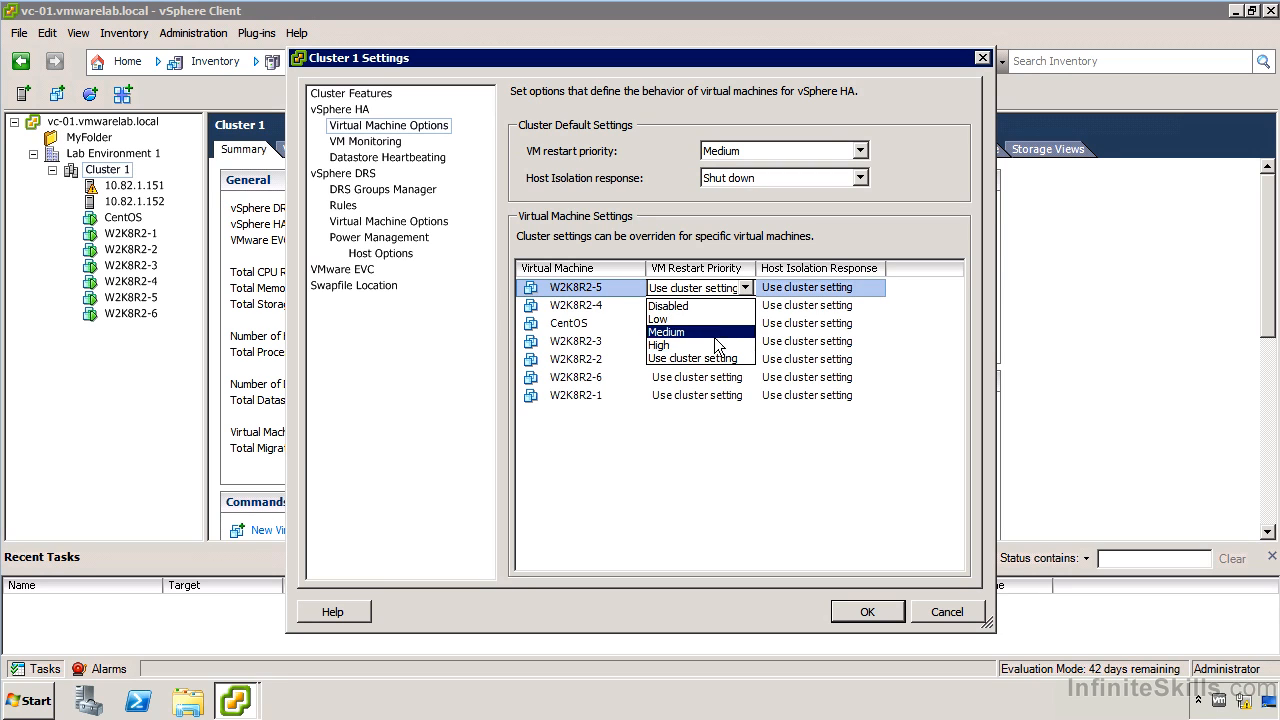
pyautogui.click(740, 358)
# Step: Override the VM restart priority of the CentOS virtual machine with High
pyautogui.click(743, 323)
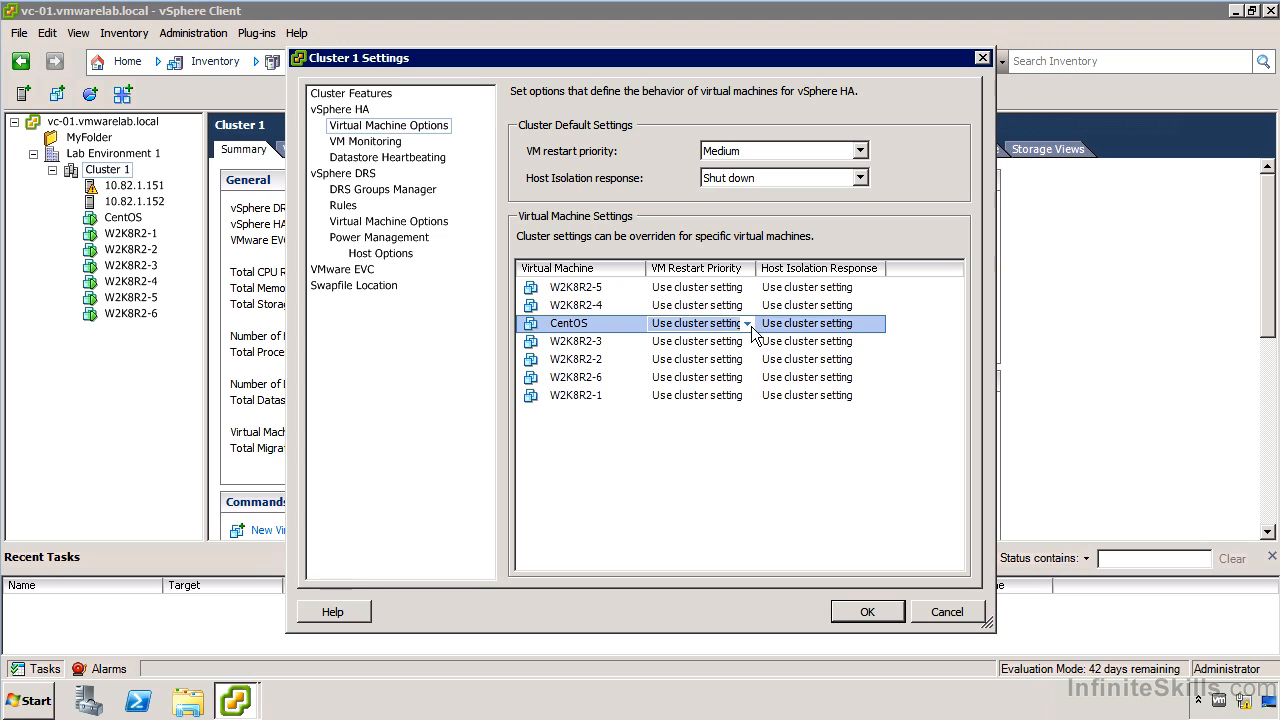
pyautogui.click(745, 323)
pyautogui.click(718, 392)
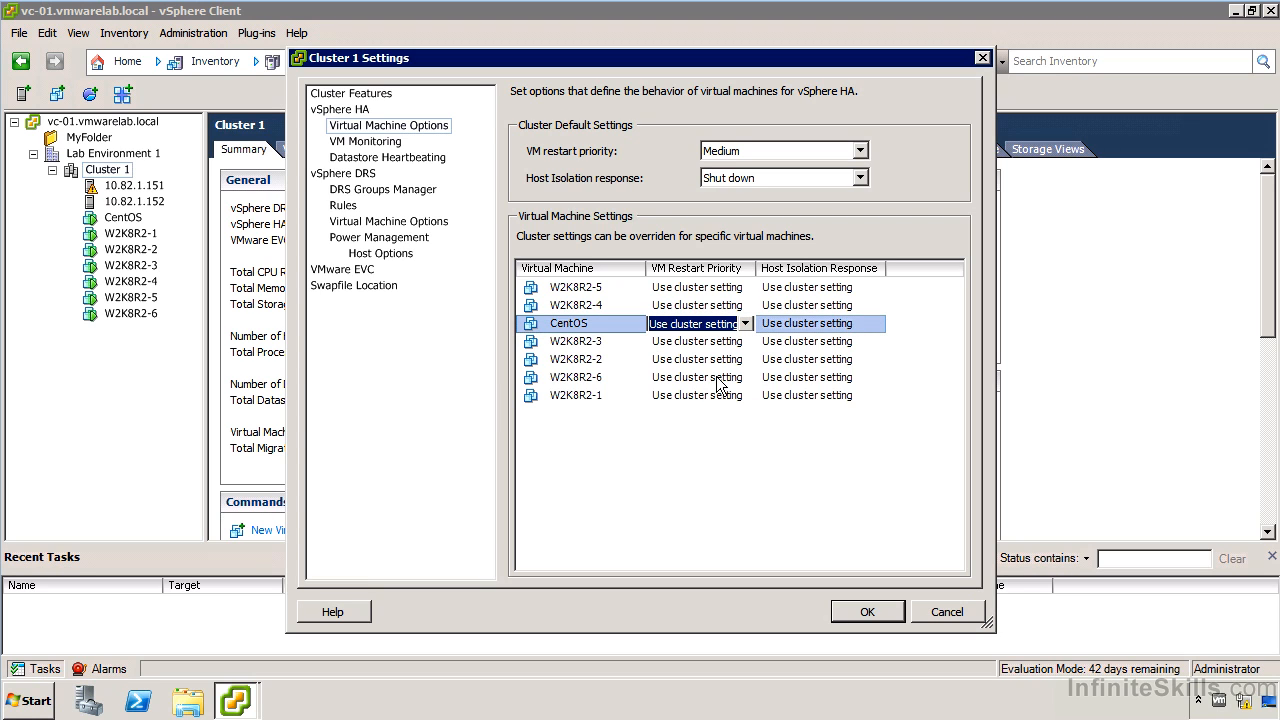
pyautogui.click(745, 324)
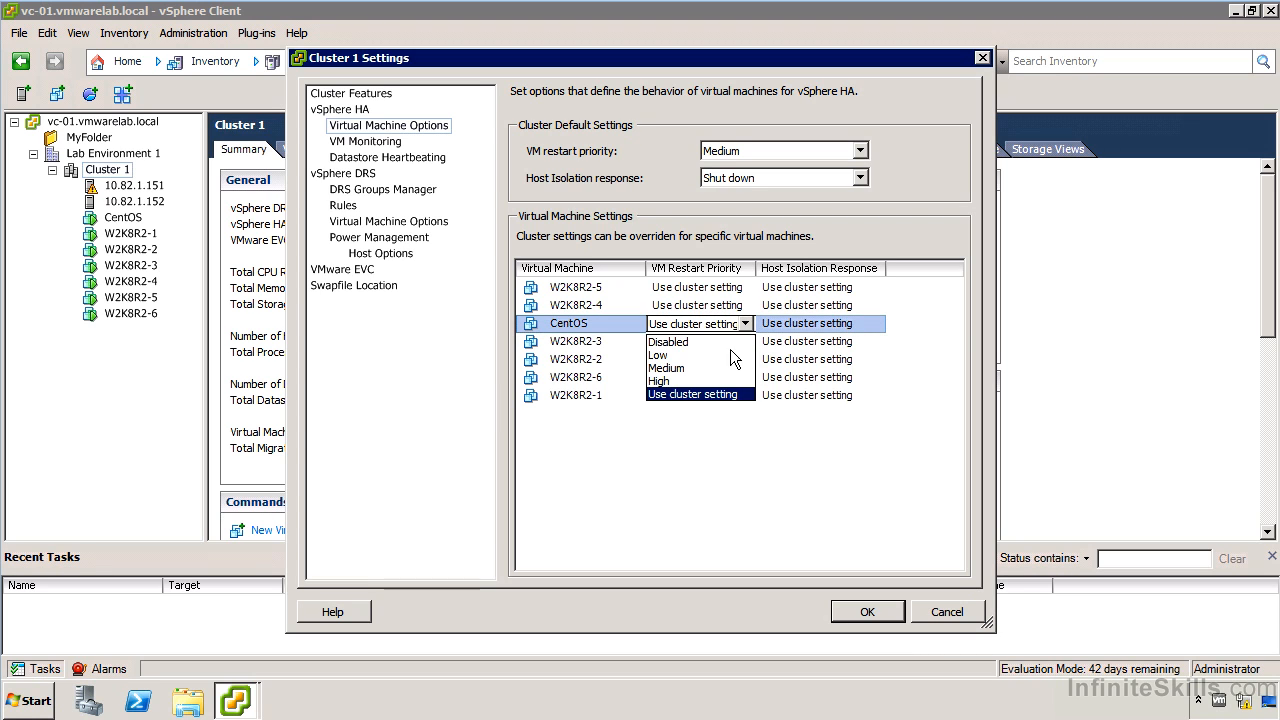
pyautogui.click(704, 381)
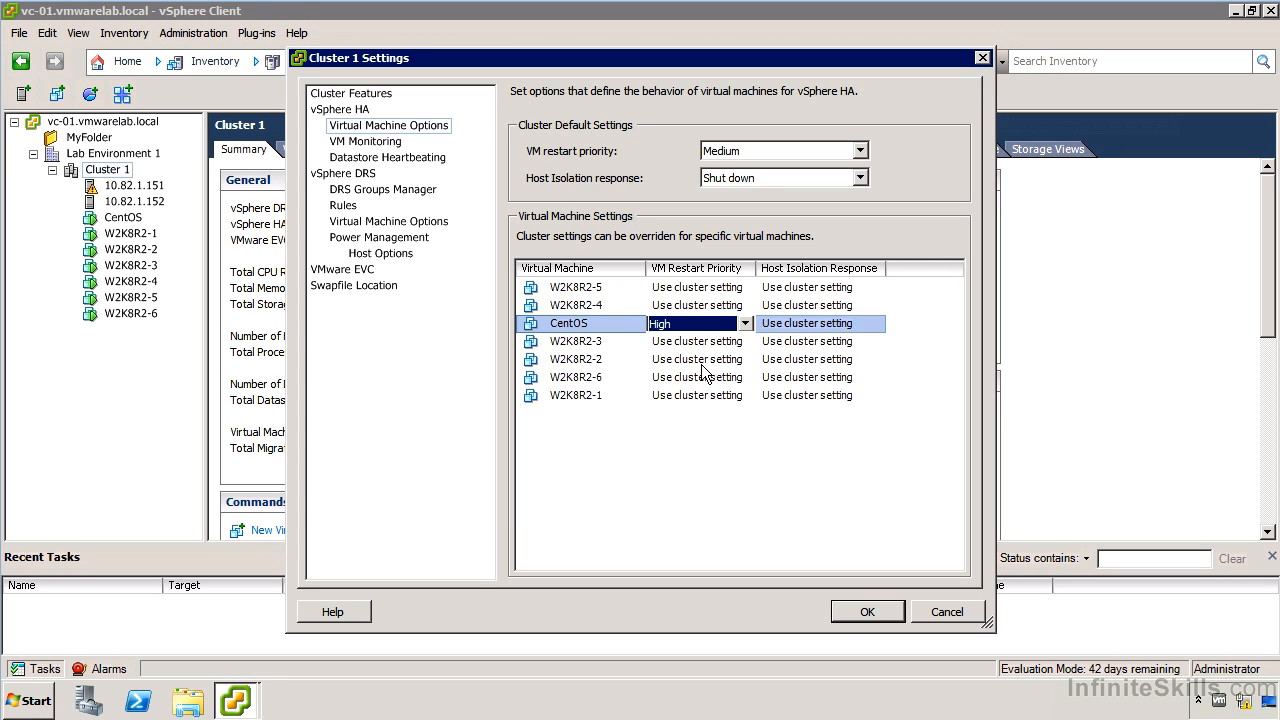
# Step: Review the host isolation response choices for the W2K8R2-3 virtual machine
pyautogui.click(851, 343)
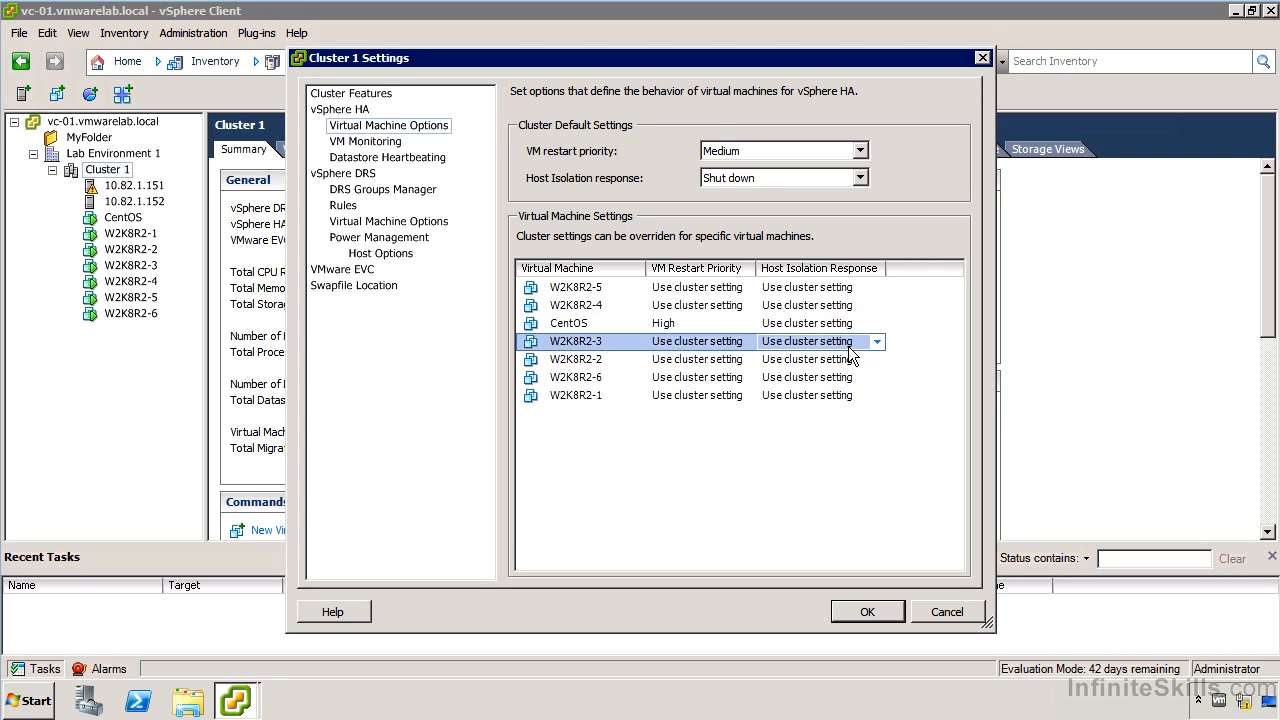
pyautogui.click(877, 342)
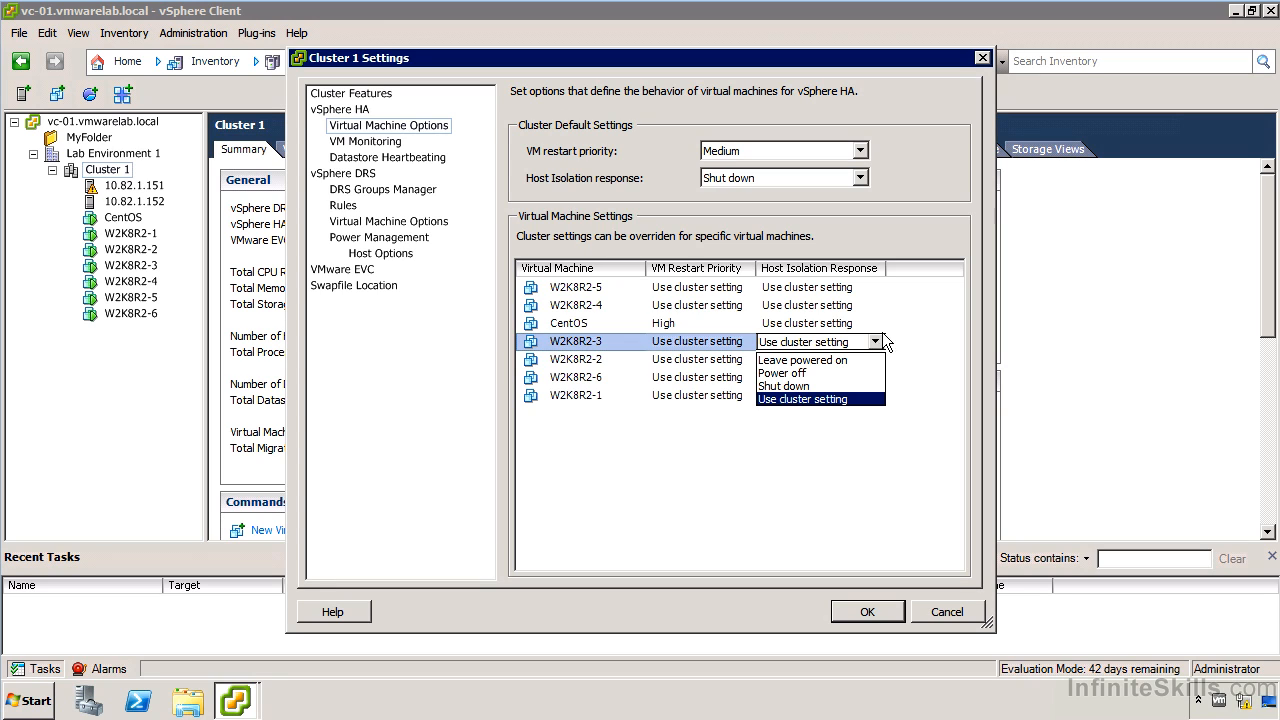
pyautogui.click(876, 344)
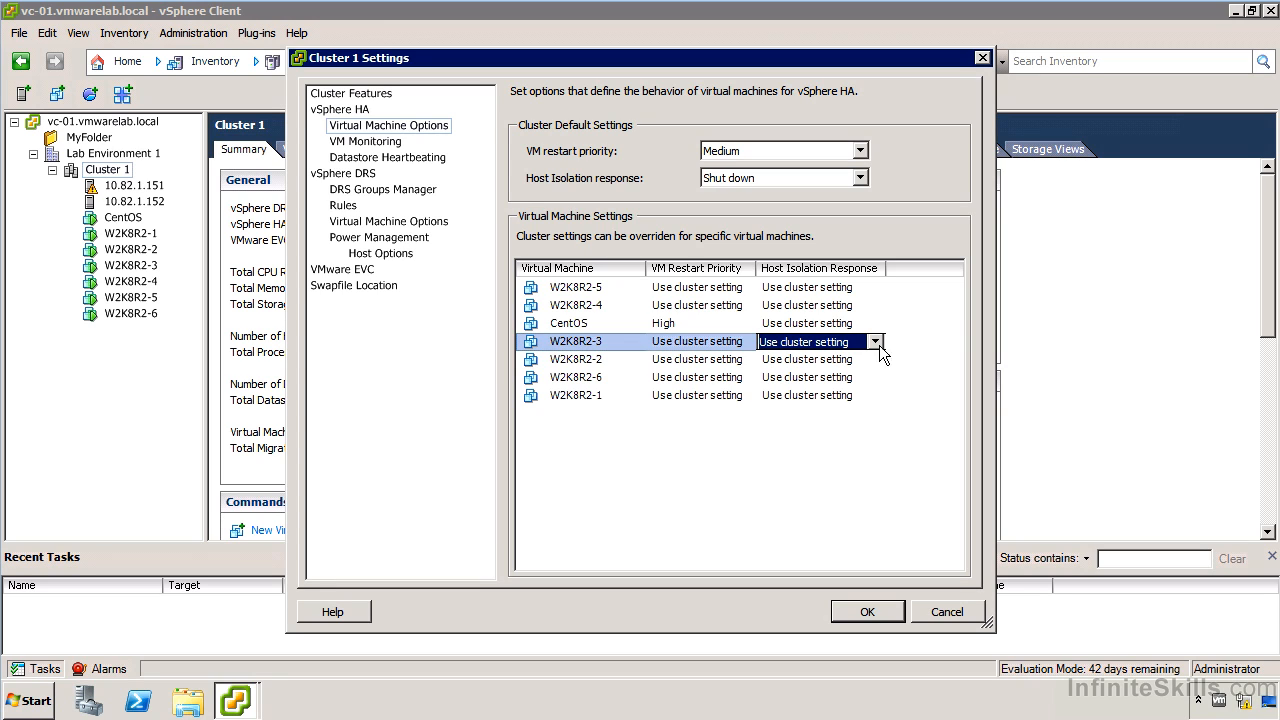
# Step: Set the cluster's VM monitoring to VM Monitoring Only with the default monitoring sensitivity at Low
pyautogui.click(393, 148)
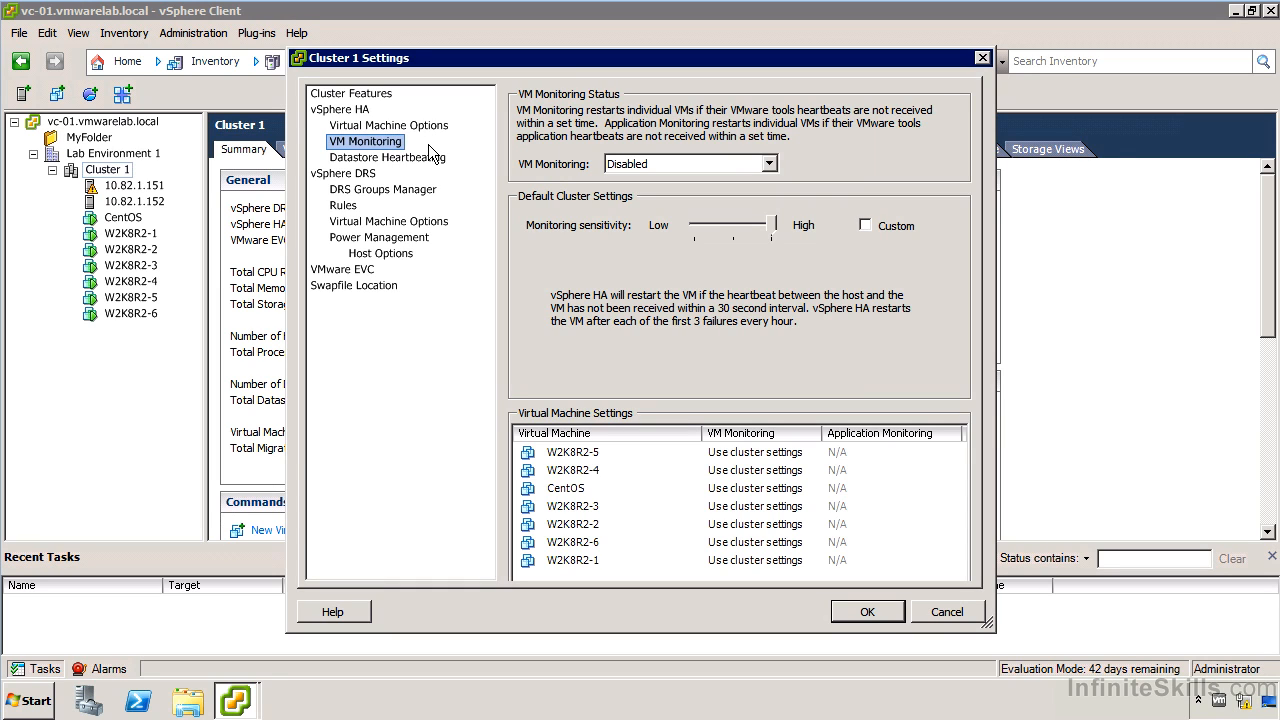
pyautogui.click(650, 163)
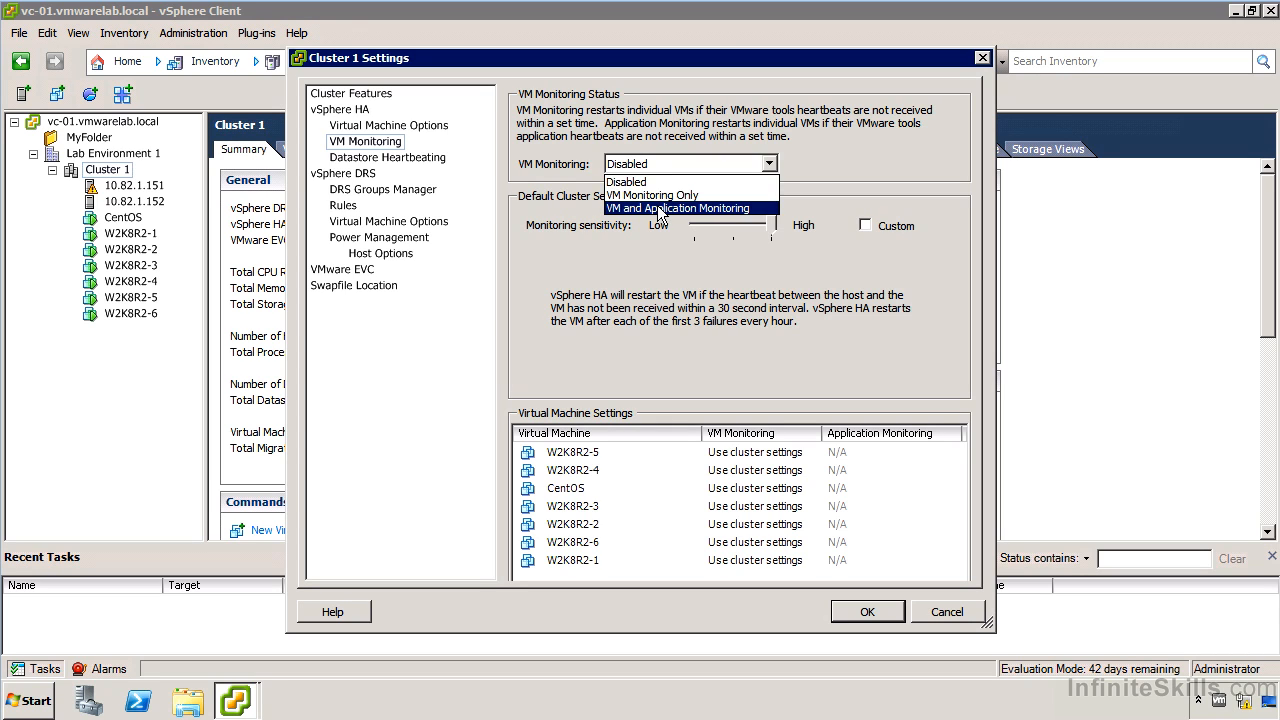
pyautogui.click(660, 208)
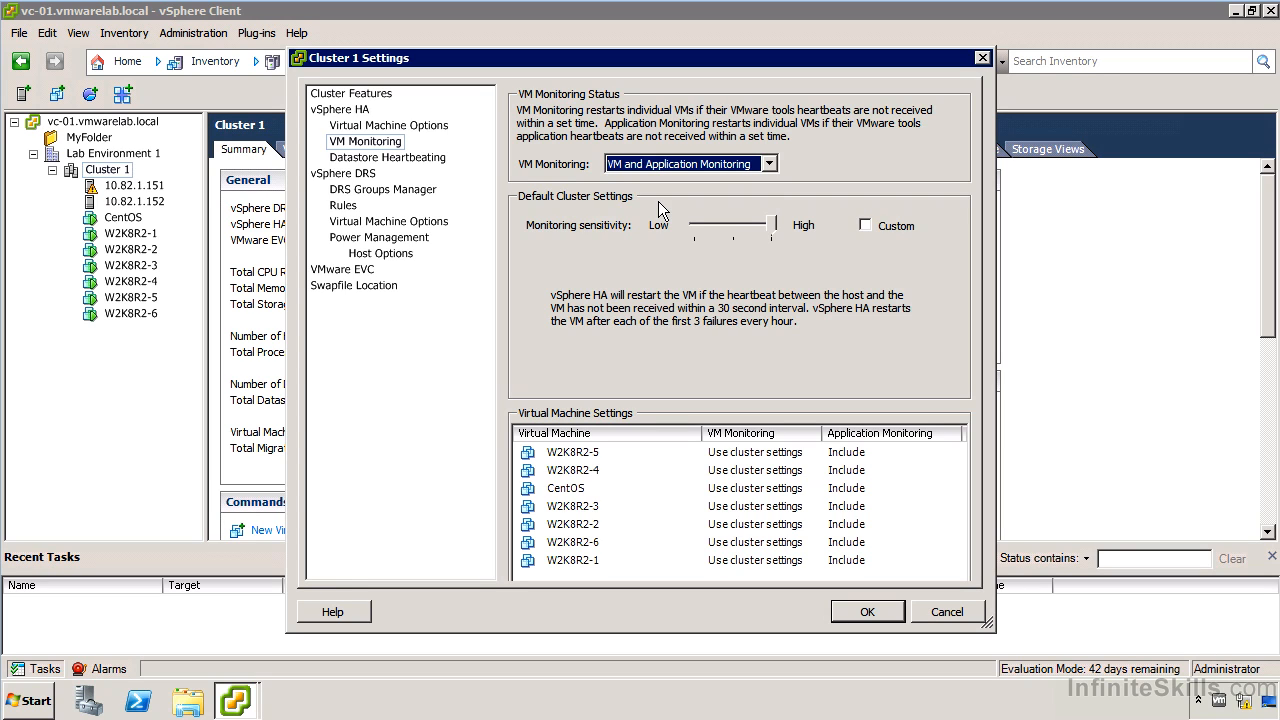
pyautogui.click(675, 164)
pyautogui.click(660, 195)
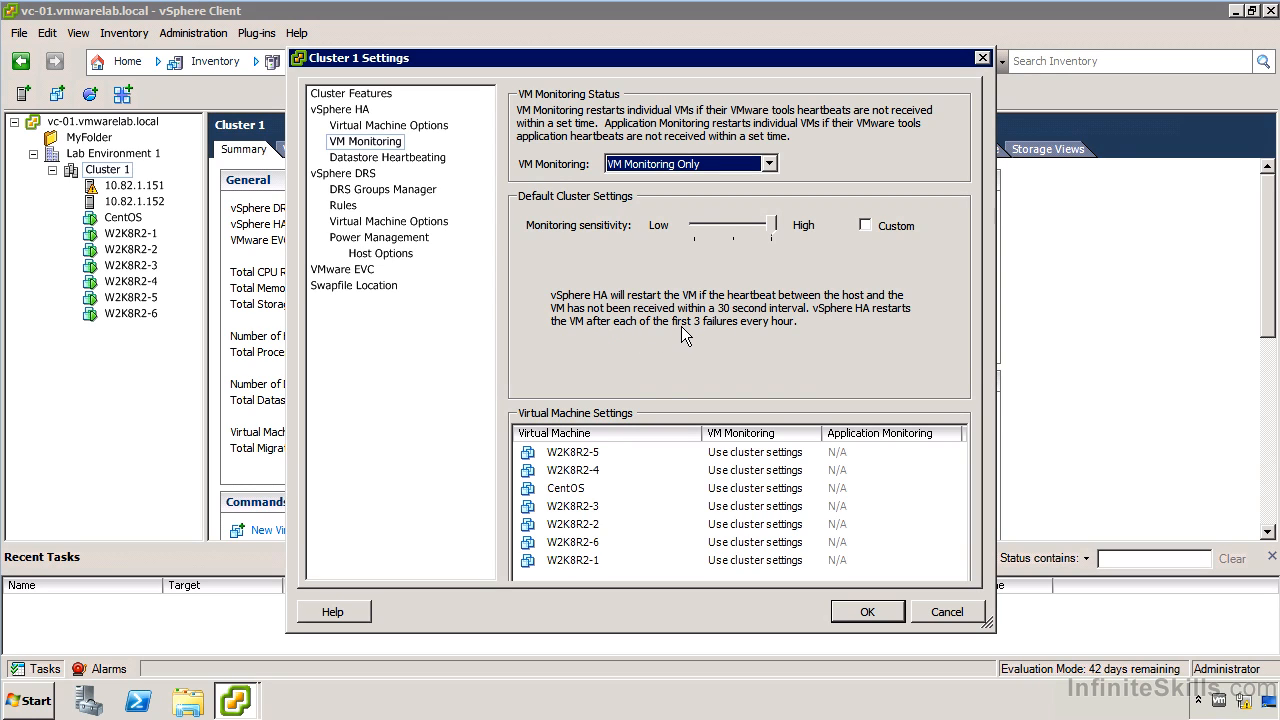
pyautogui.click(750, 232)
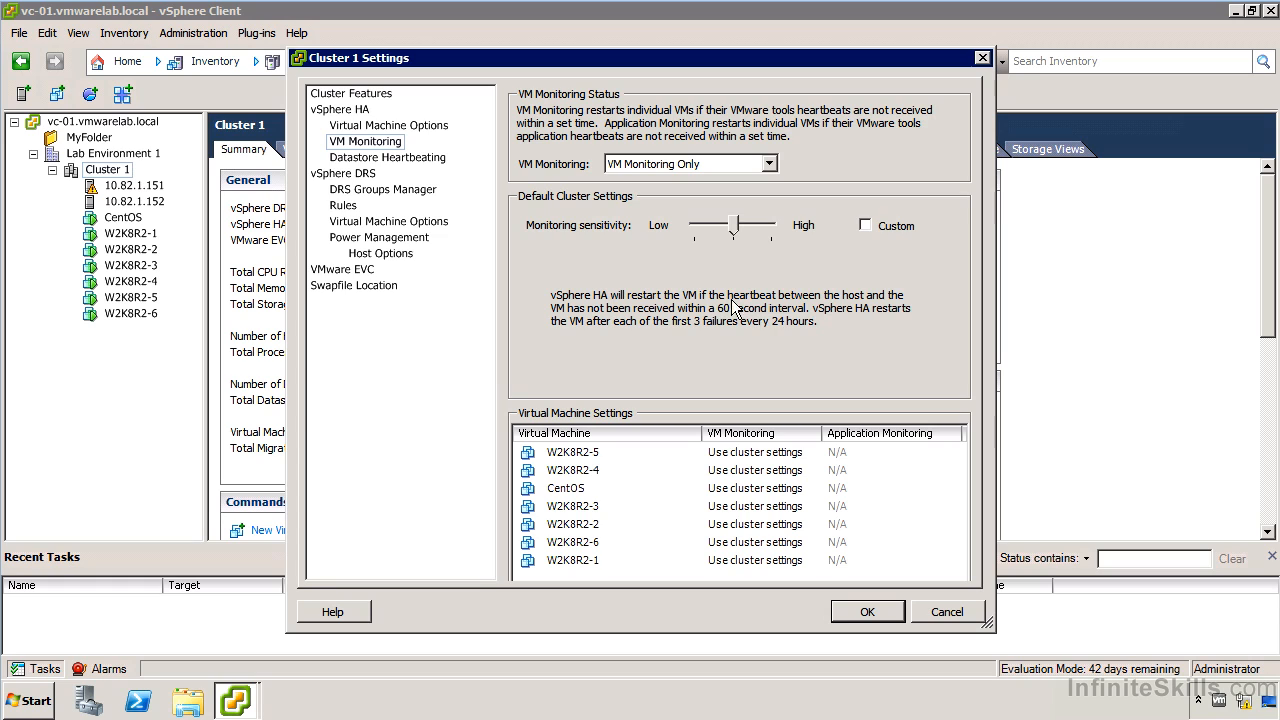
pyautogui.click(706, 231)
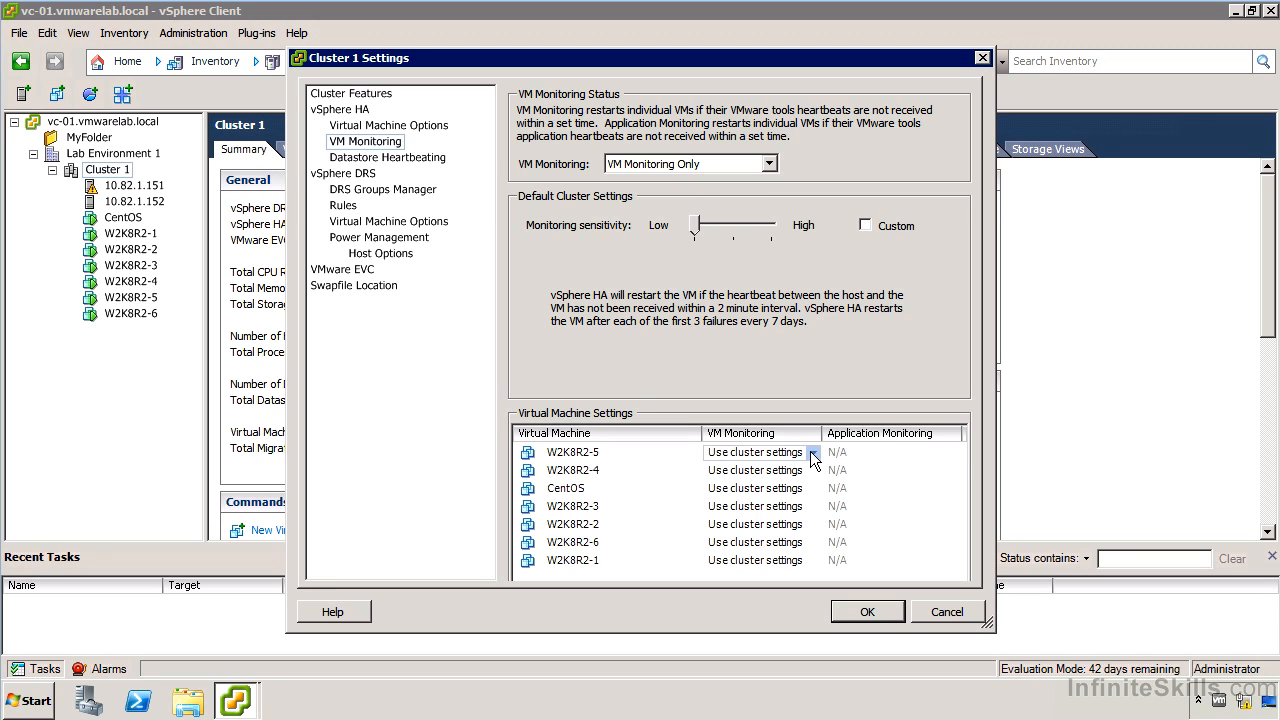
# Step: Set VM monitoring for W2K8R2-5 to Custom, review the custom monitoring settings, and cancel their dialog
pyautogui.click(812, 453)
pyautogui.click(812, 453)
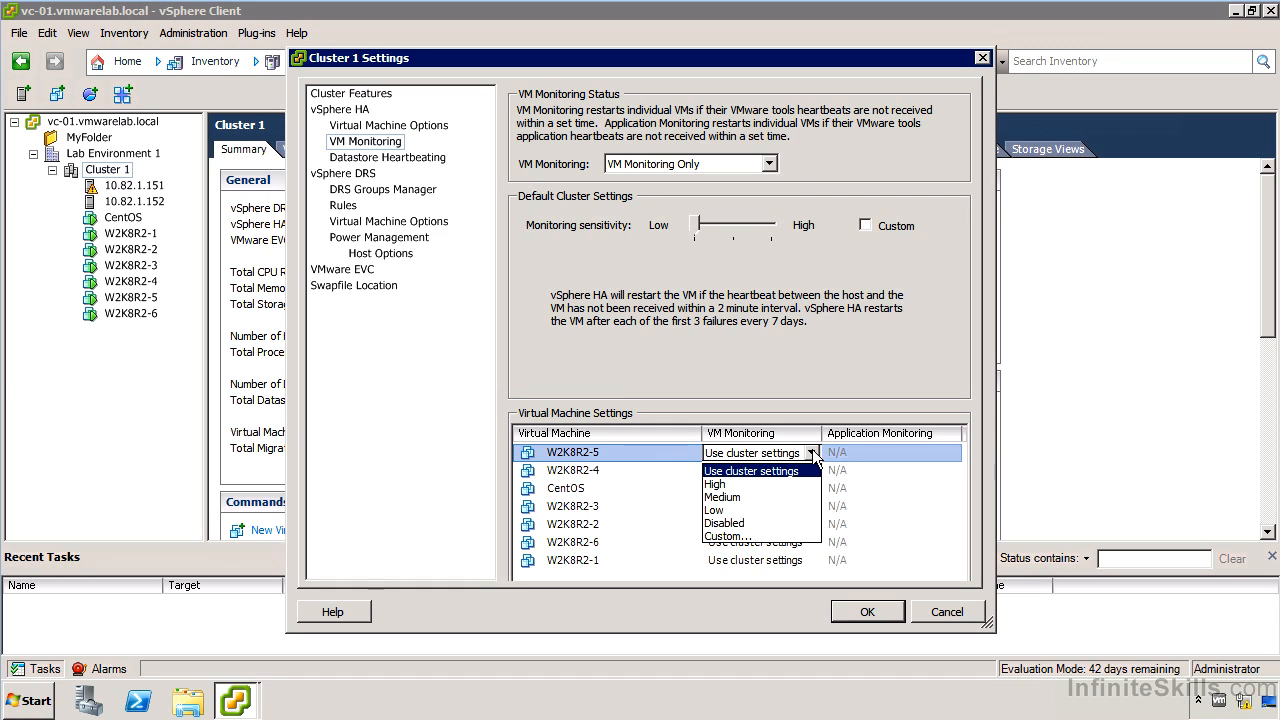
pyautogui.click(750, 537)
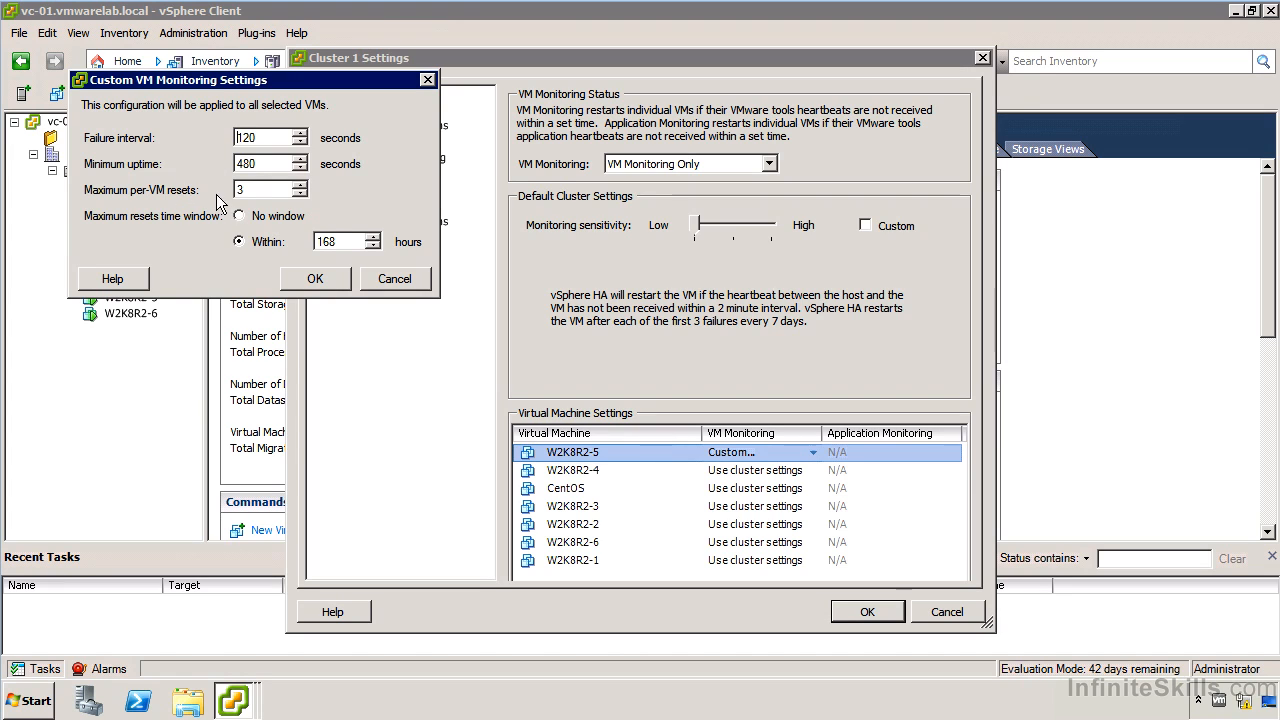
pyautogui.click(385, 280)
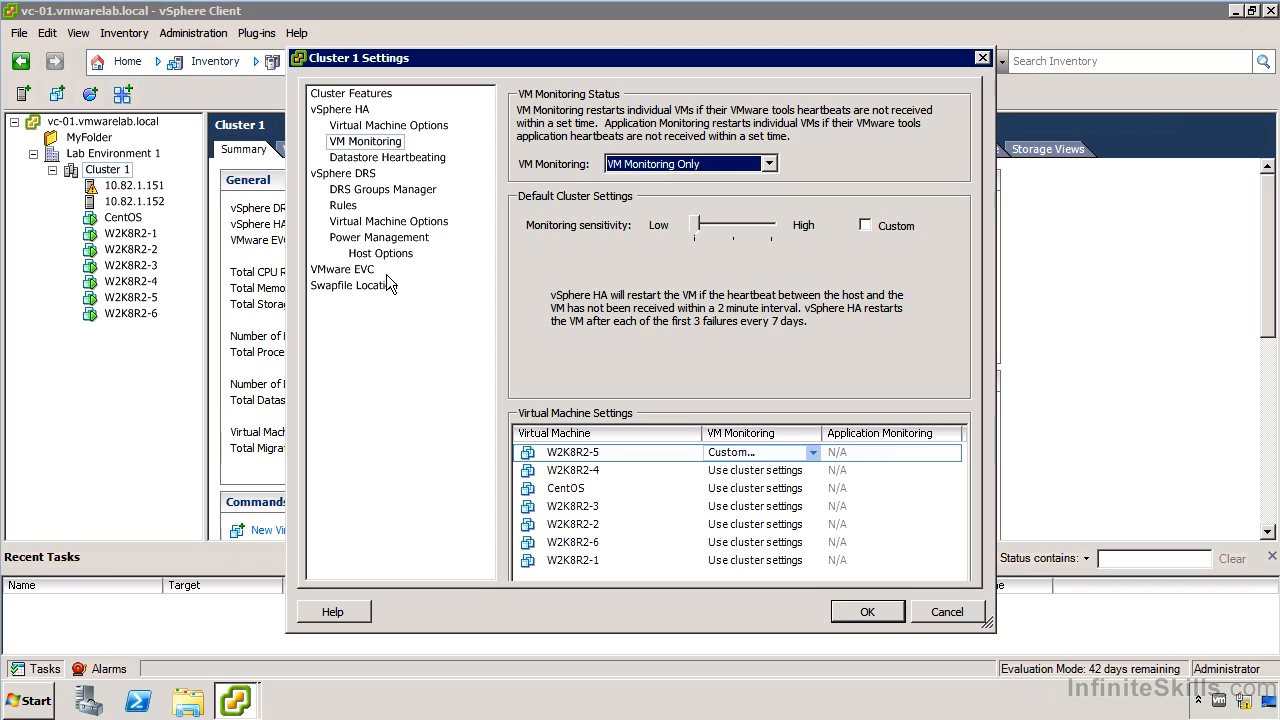
# Step: Set datastore heartbeating to select any of the cluster datastores taking into account my preferences, and mark NFS01 as a preferred heartbeat datastore
pyautogui.click(401, 161)
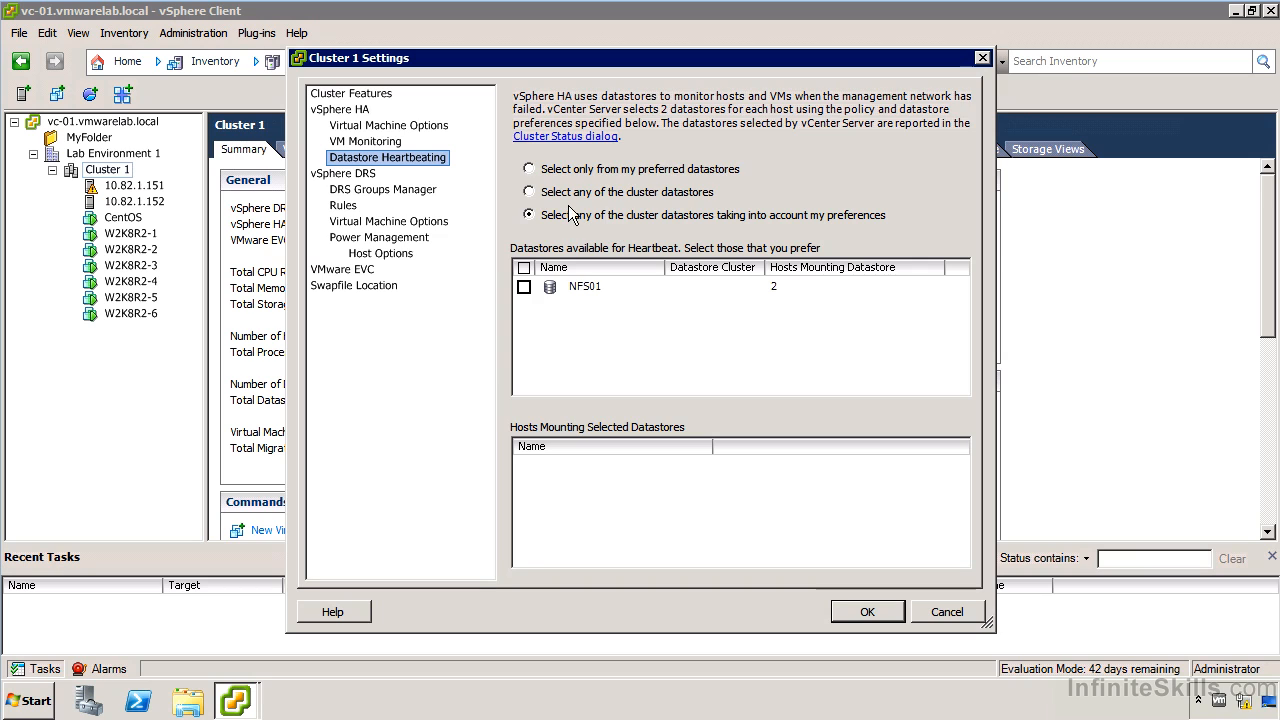
pyautogui.click(612, 170)
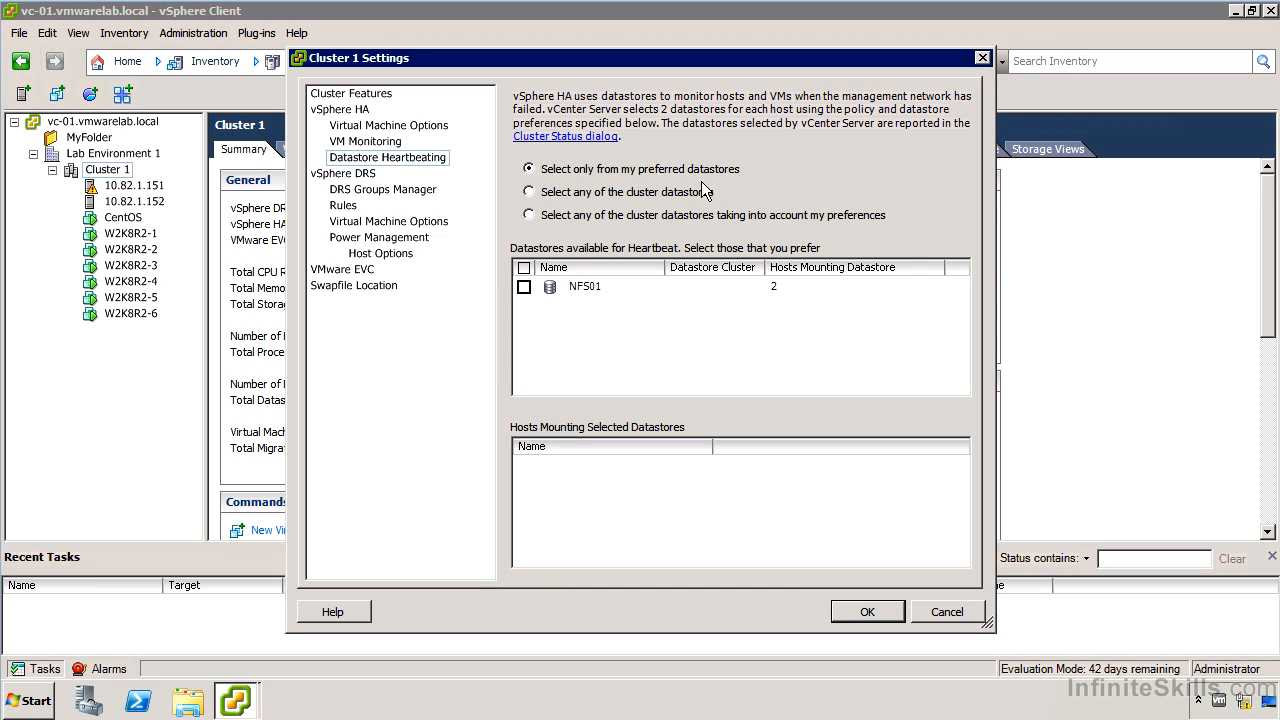
pyautogui.click(583, 193)
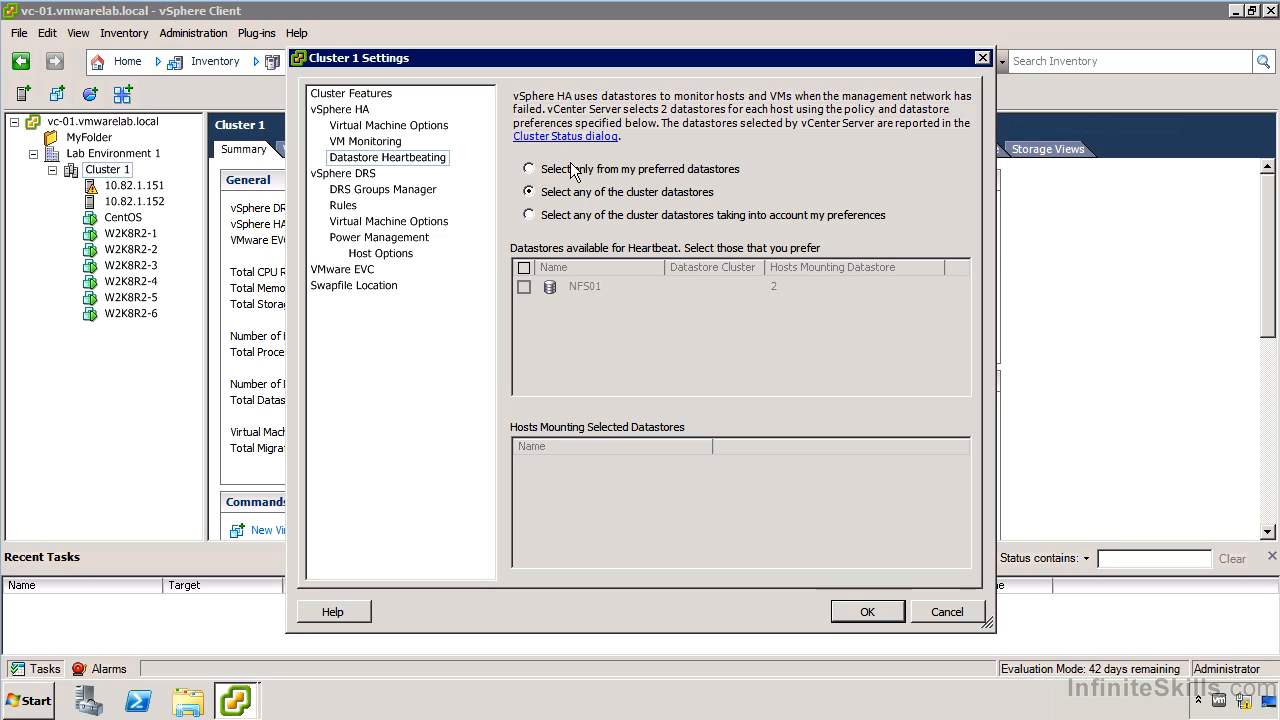
pyautogui.click(543, 215)
pyautogui.click(523, 287)
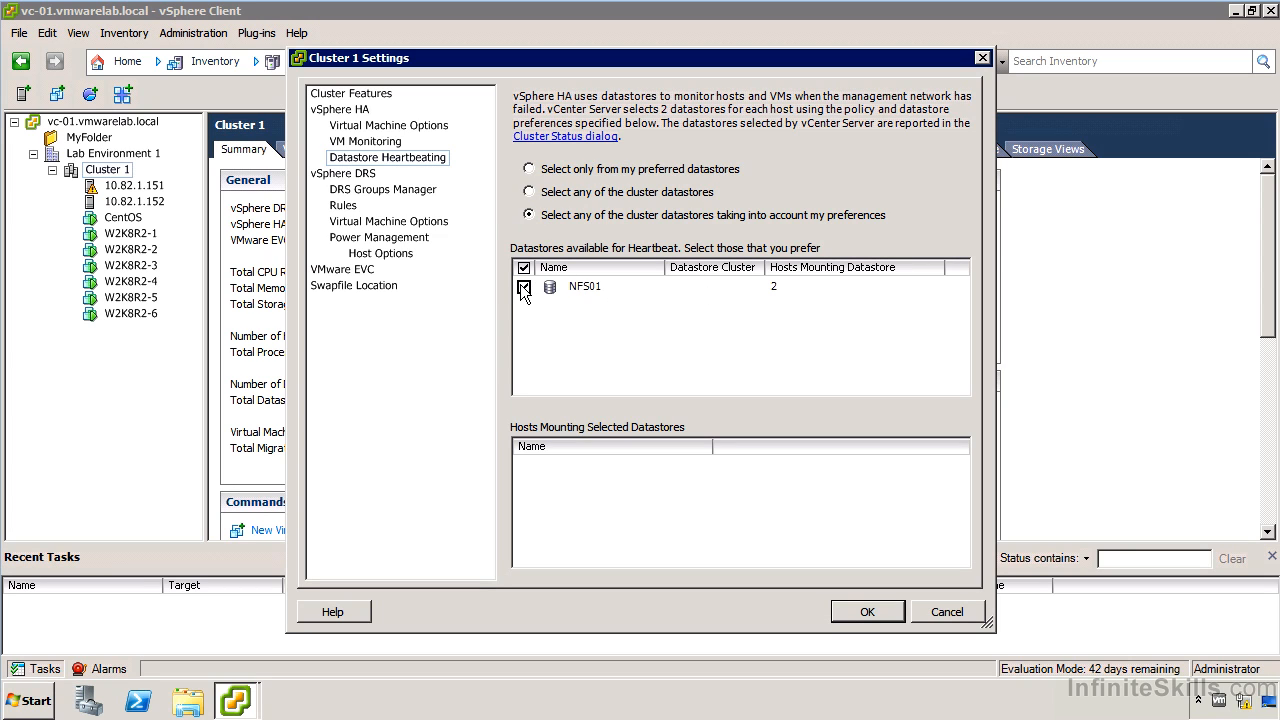
pyautogui.click(763, 292)
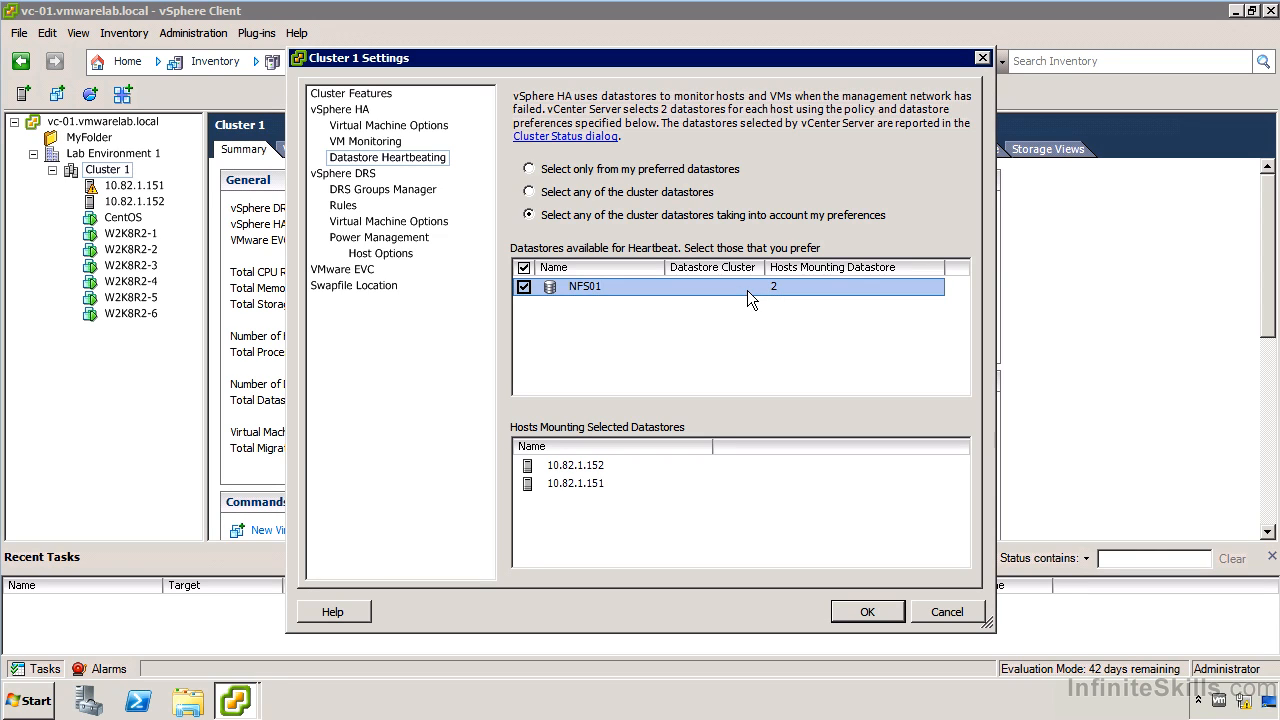
# Step: Apply the cluster settings with heartbeat datastores selected from any taking preferences into account, and widen the Details column of the recent tasks
pyautogui.click(567, 172)
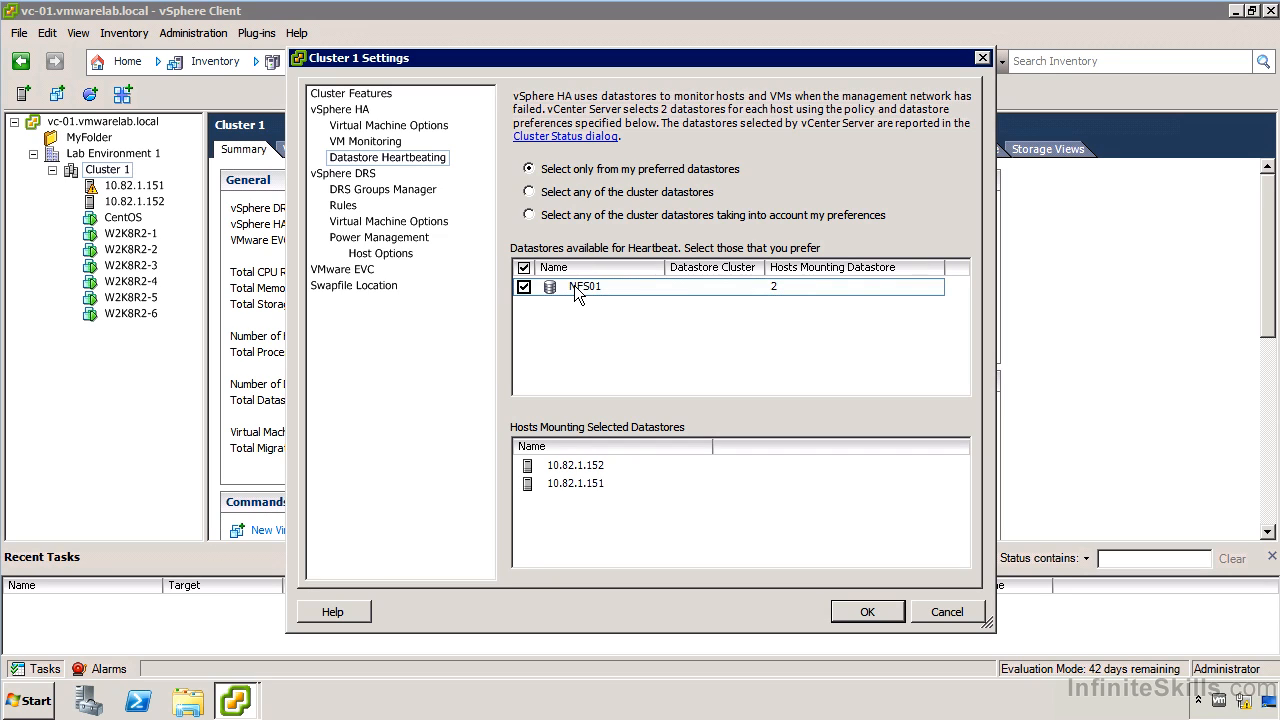
pyautogui.click(655, 218)
pyautogui.click(862, 612)
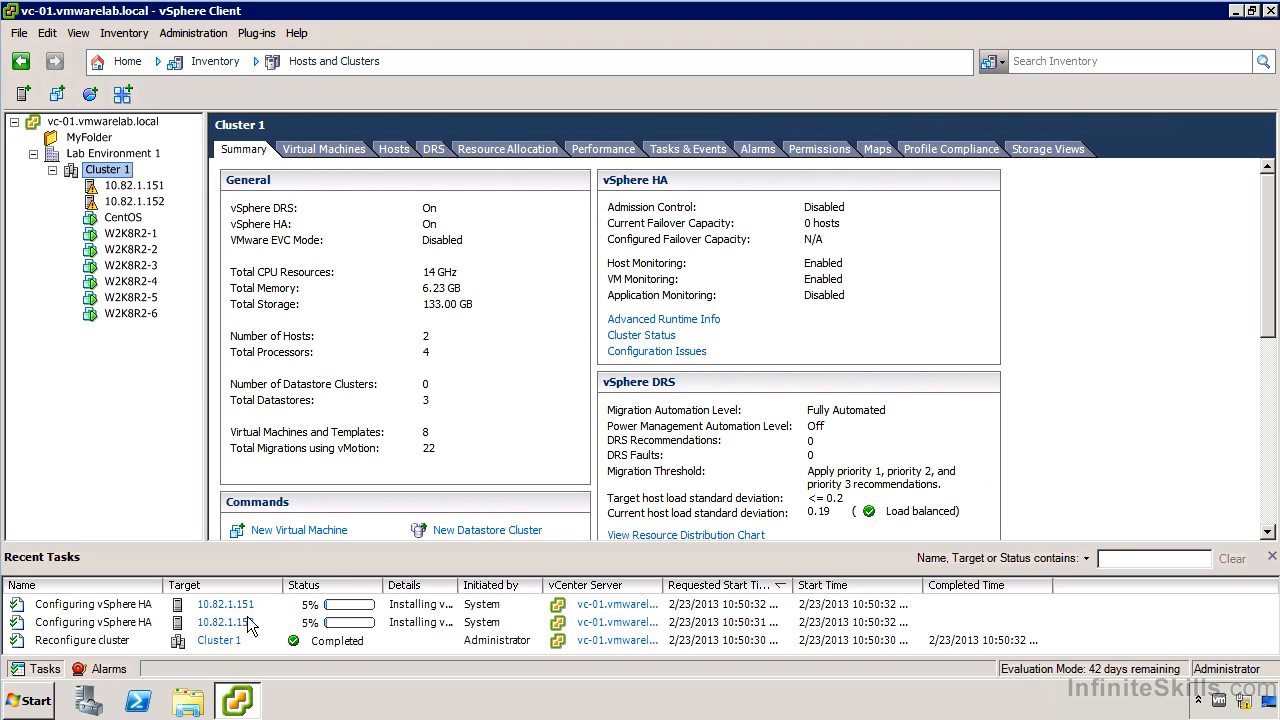
pyautogui.moveTo(460, 585); pyautogui.dragTo(681, 591)
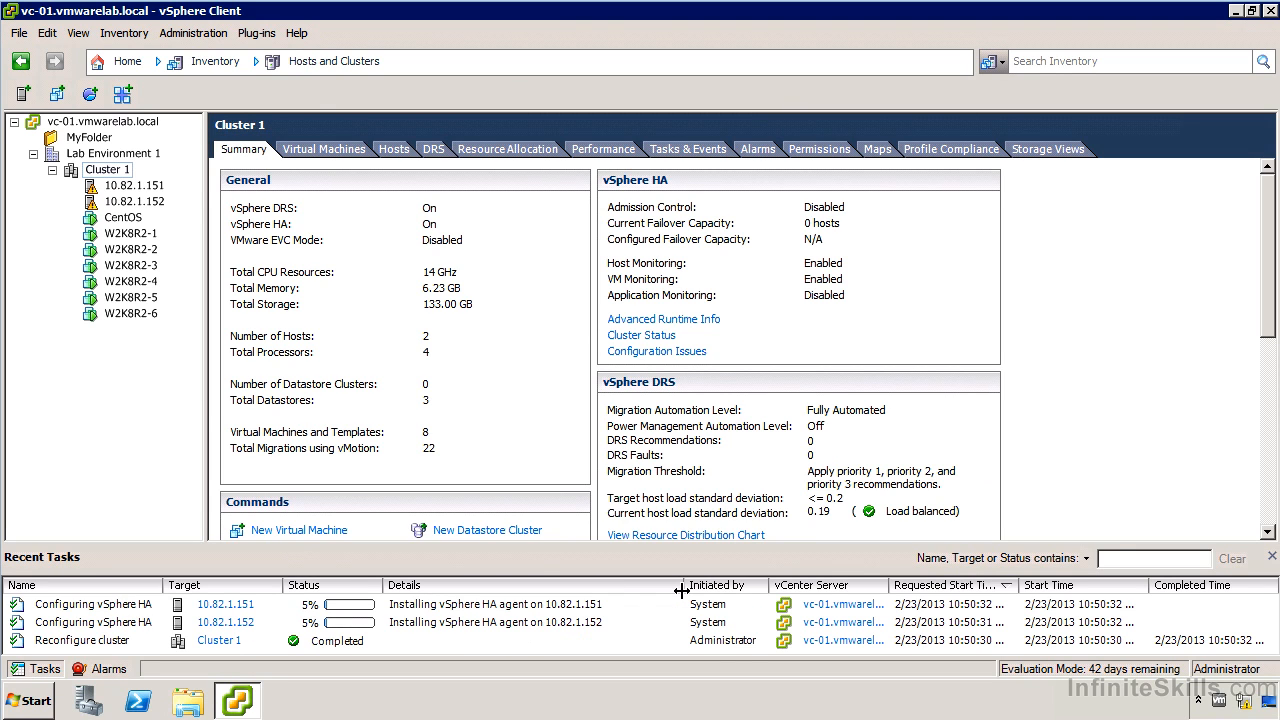